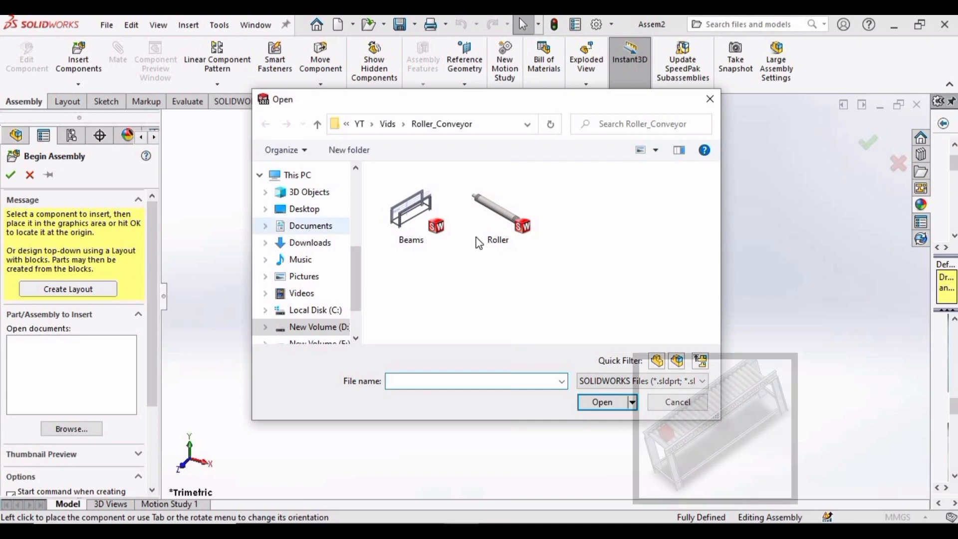
Insert the Beams part as the first component and place it in the new assembly
click(417, 223)
click(610, 402)
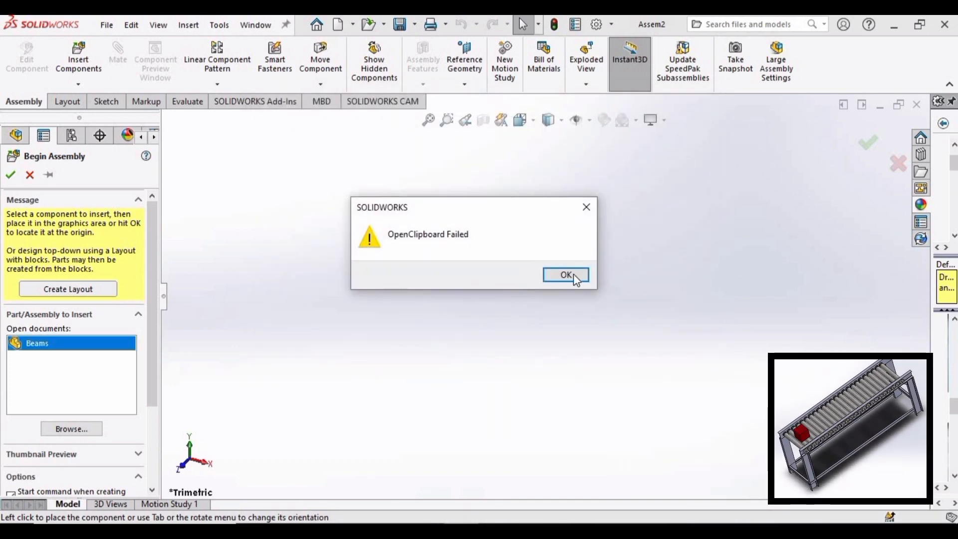
click(567, 274)
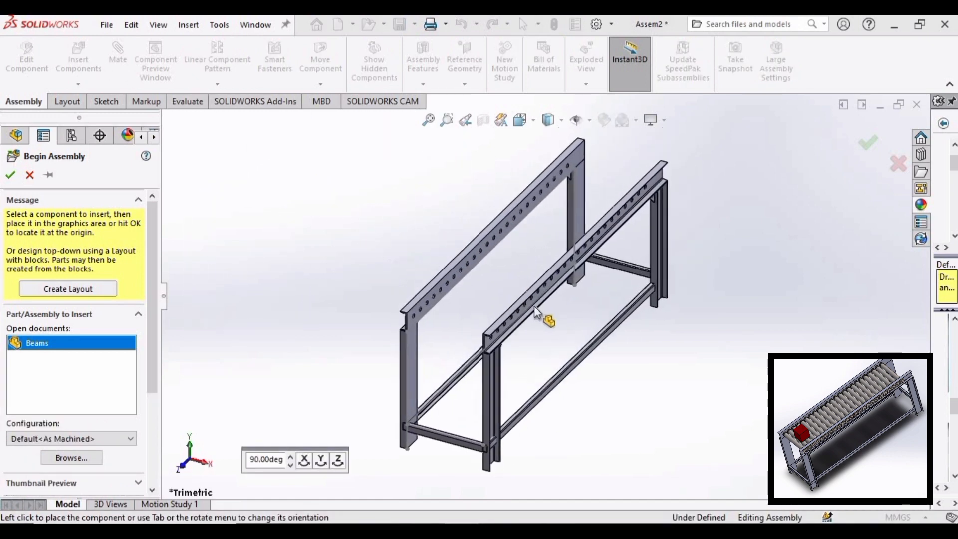
click(538, 314)
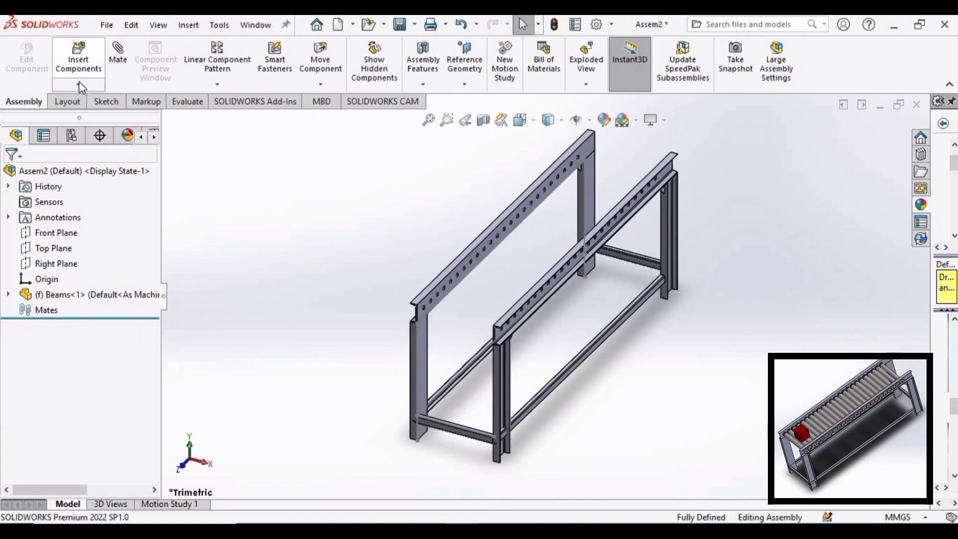
Insert the Roller part and place it freely beside the near end of the beam frame
click(79, 83)
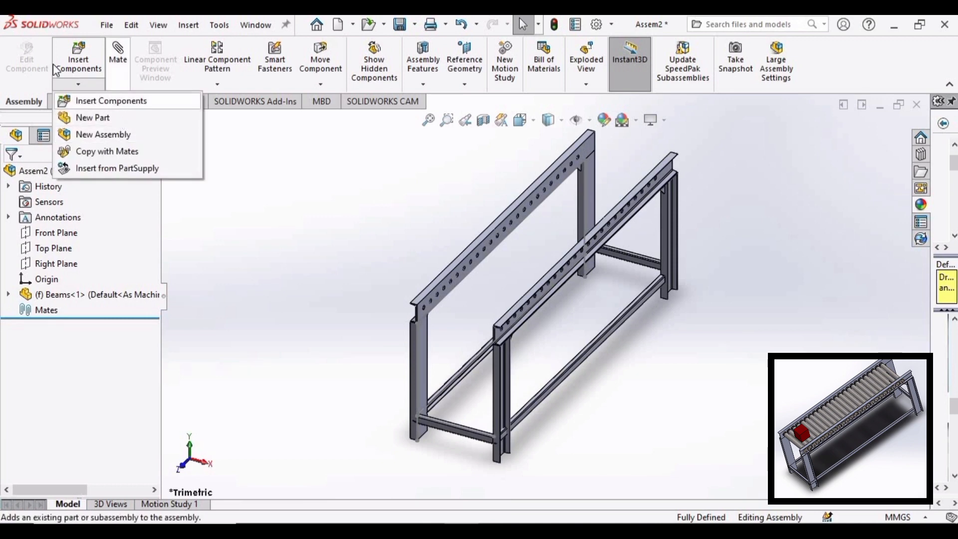
click(80, 52)
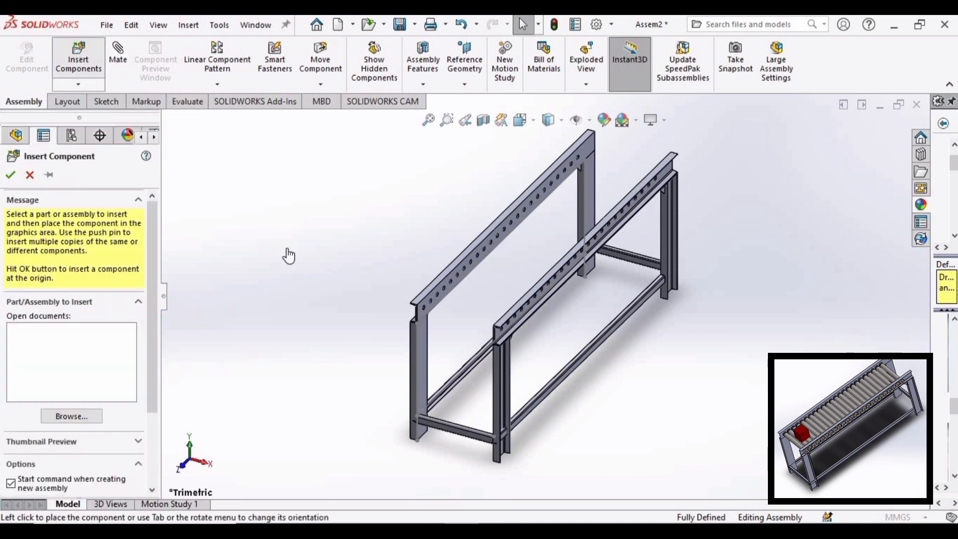
click(503, 216)
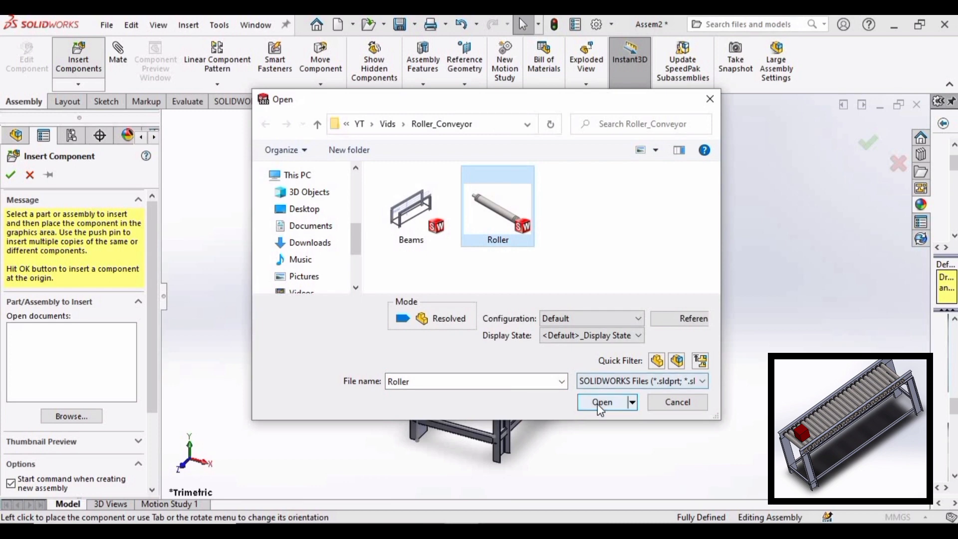
click(597, 403)
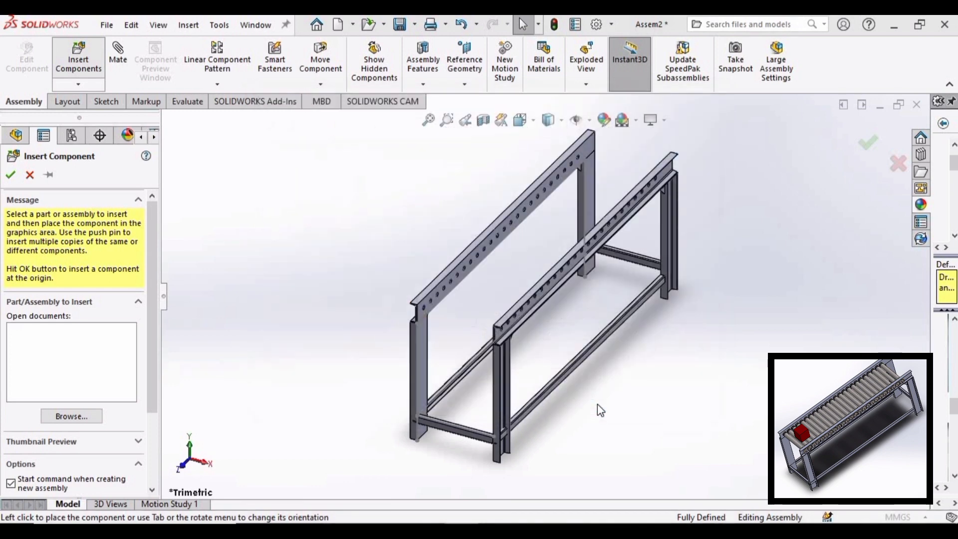
click(424, 353)
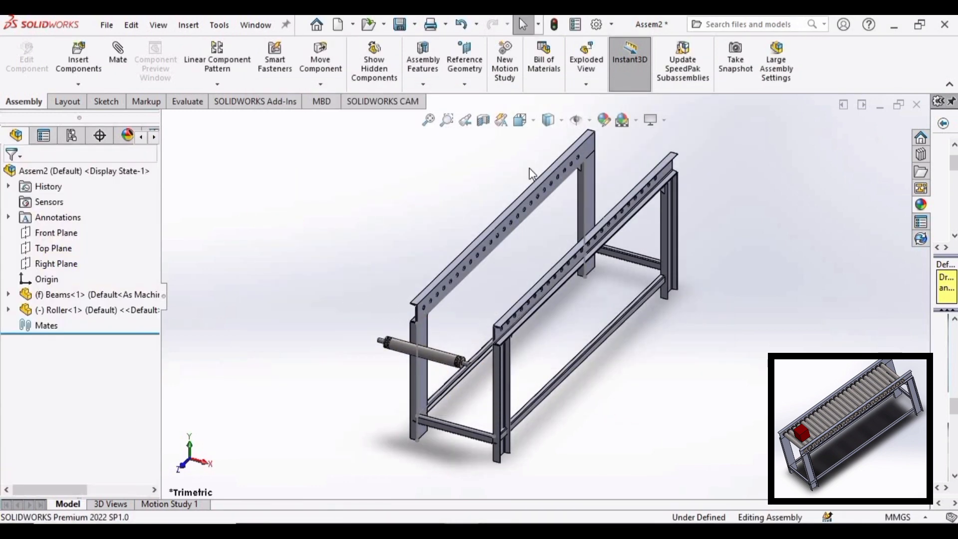
Add a concentric mate between the roller's shaft end and the first hole at the end of the side beam
scroll(497, 322, down, 5)
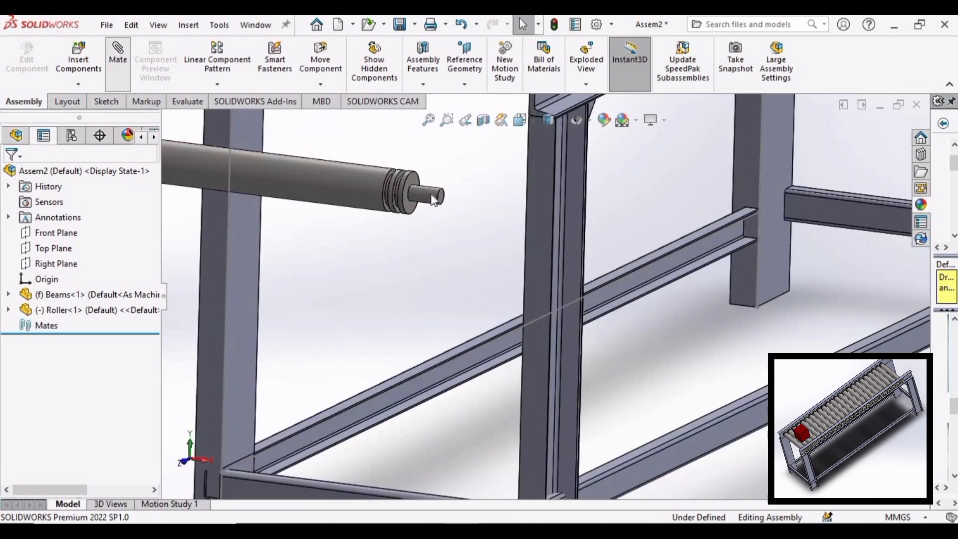
key(m)
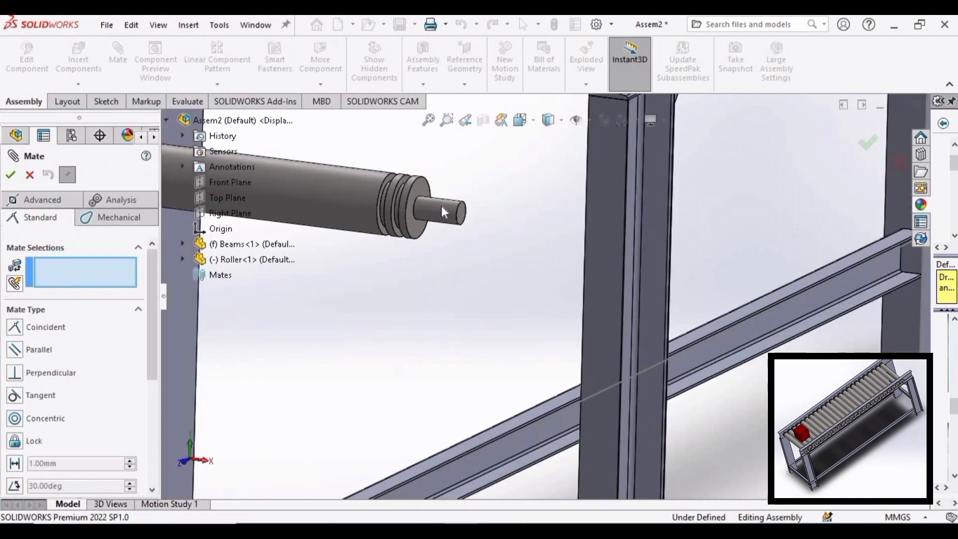
scroll(441, 206, down, 3)
scroll(496, 235, up, 5)
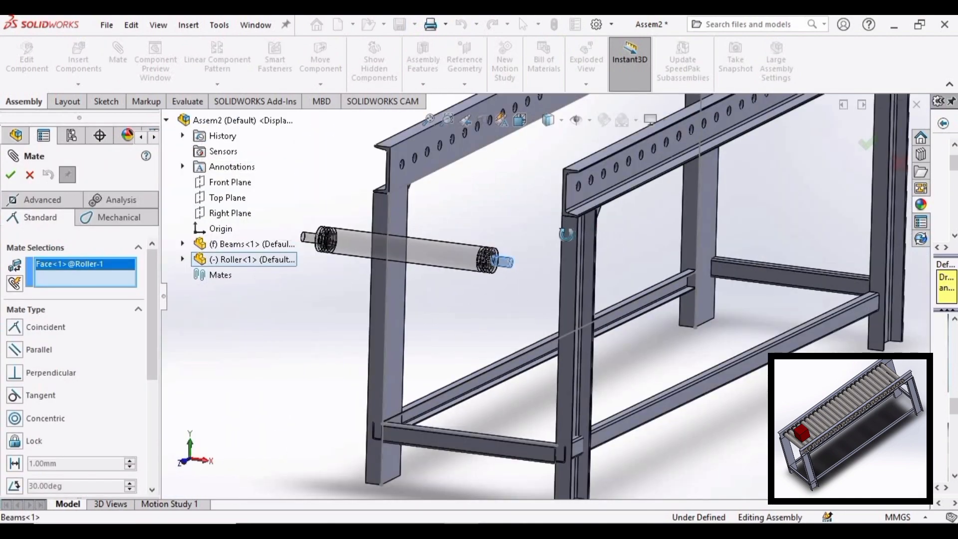
scroll(578, 210, down, 5)
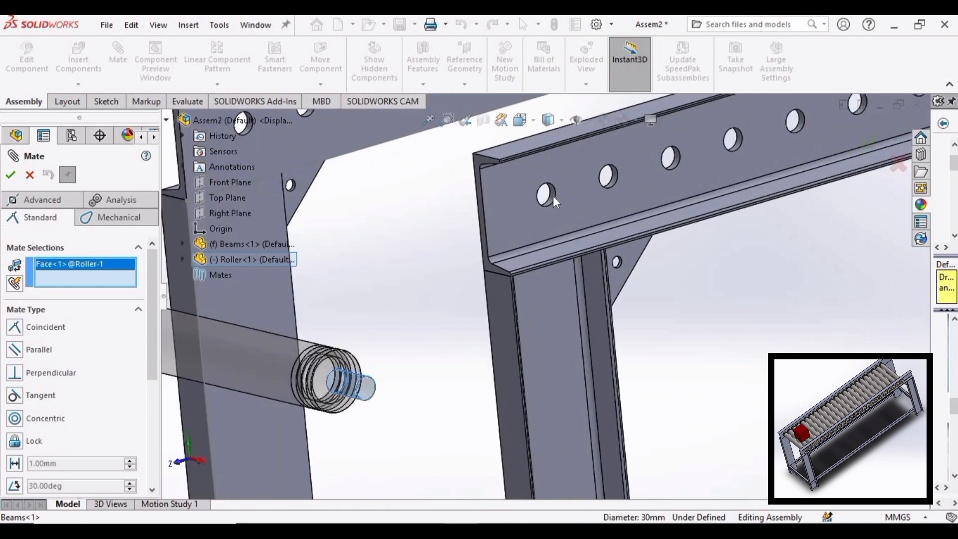
click(553, 194)
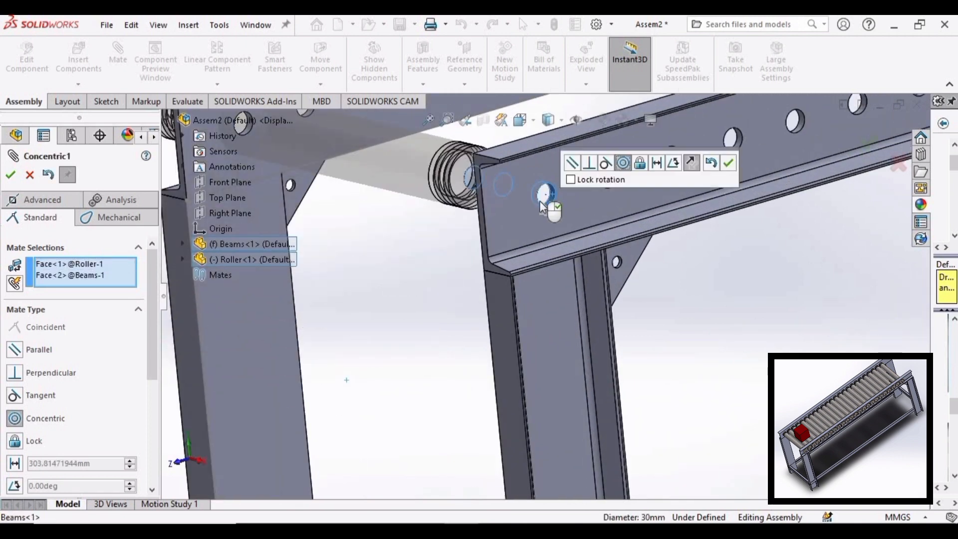
click(727, 165)
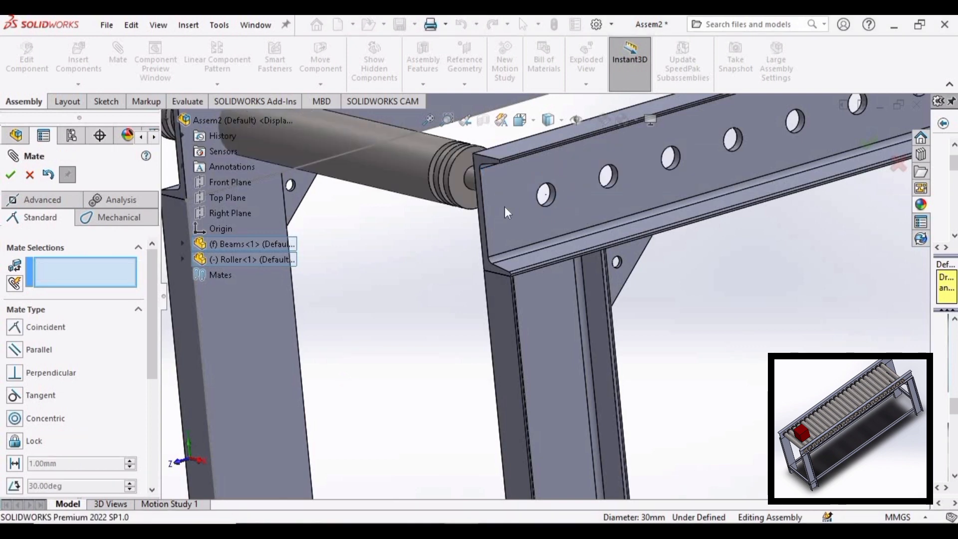
Add a coincident mate between the side beam's inner face and the roller's flat end face, then finish mating
middle_drag(504, 205, 387, 173)
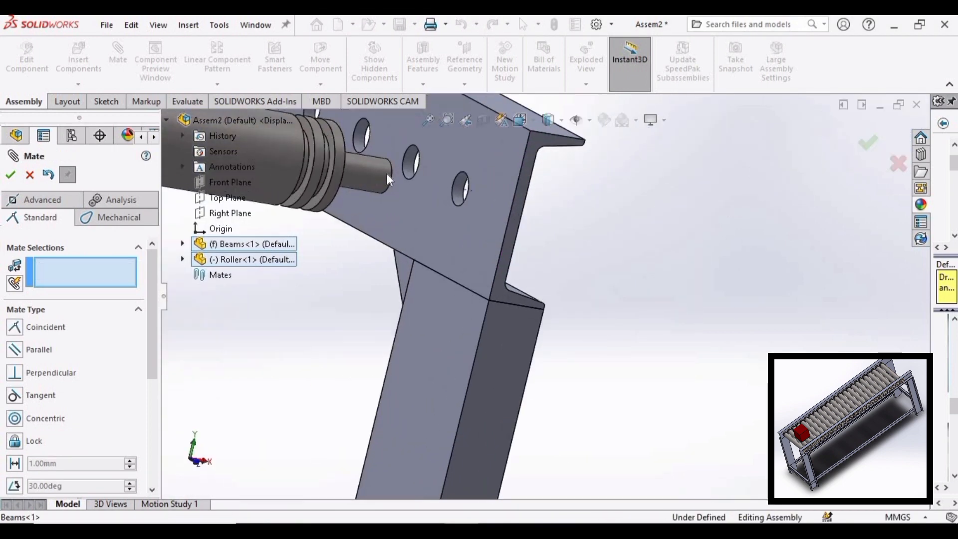
click(471, 226)
middle_drag(469, 226, 411, 192)
scroll(411, 191, down, 3)
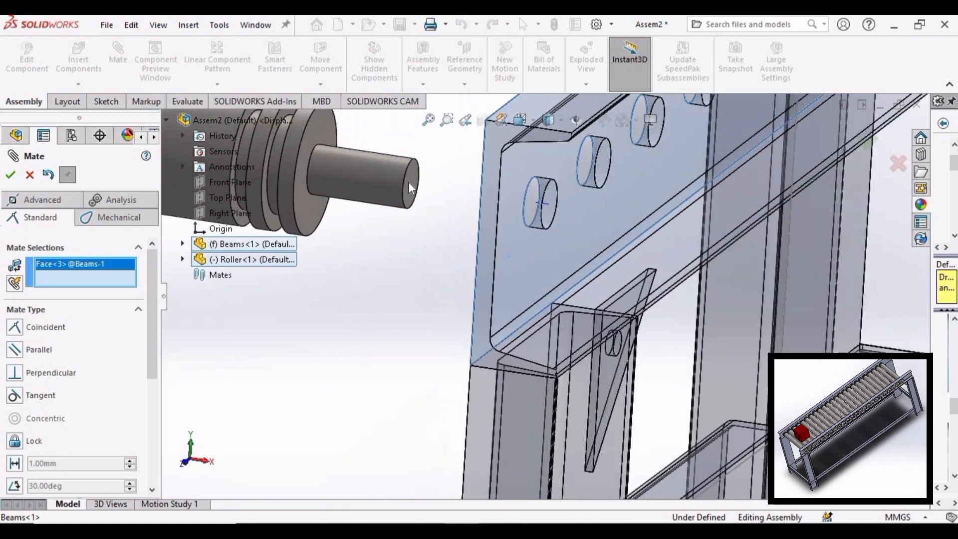
click(307, 205)
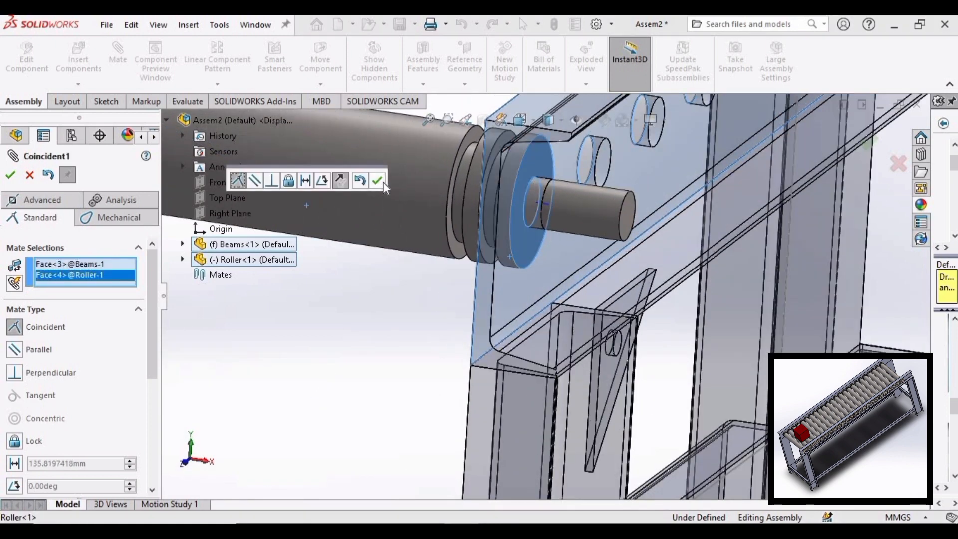
click(378, 180)
scroll(401, 266, up, 5)
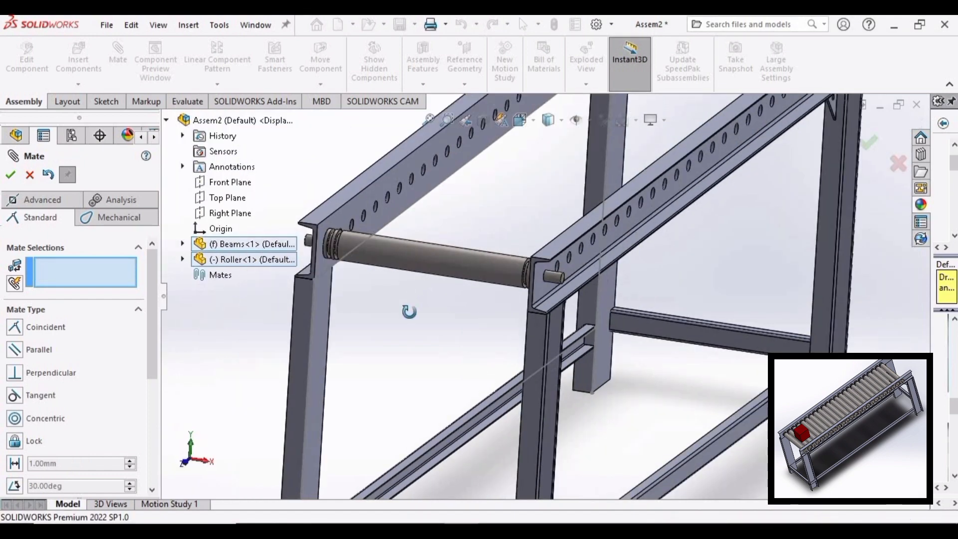
middle_drag(408, 311, 340, 249)
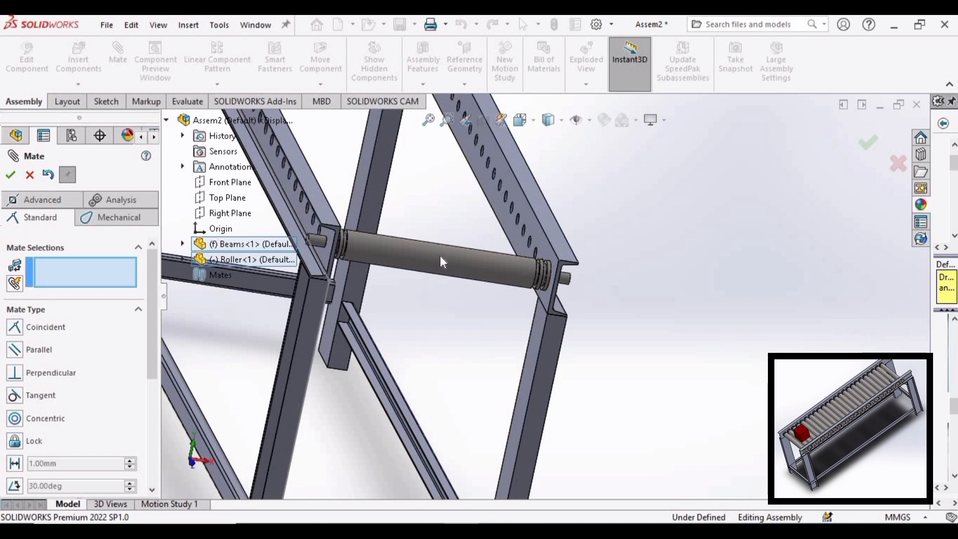
scroll(429, 259, down, 3)
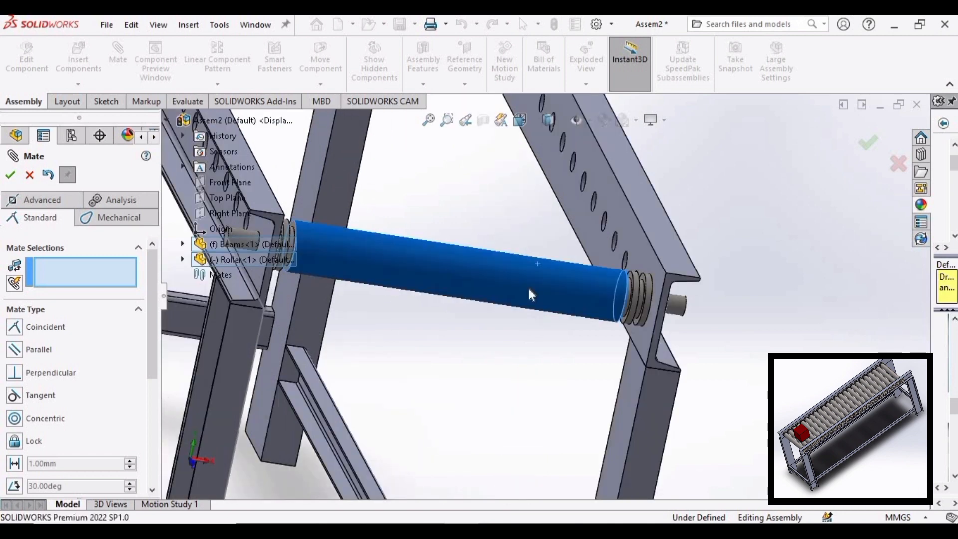
scroll(526, 305, up, 3)
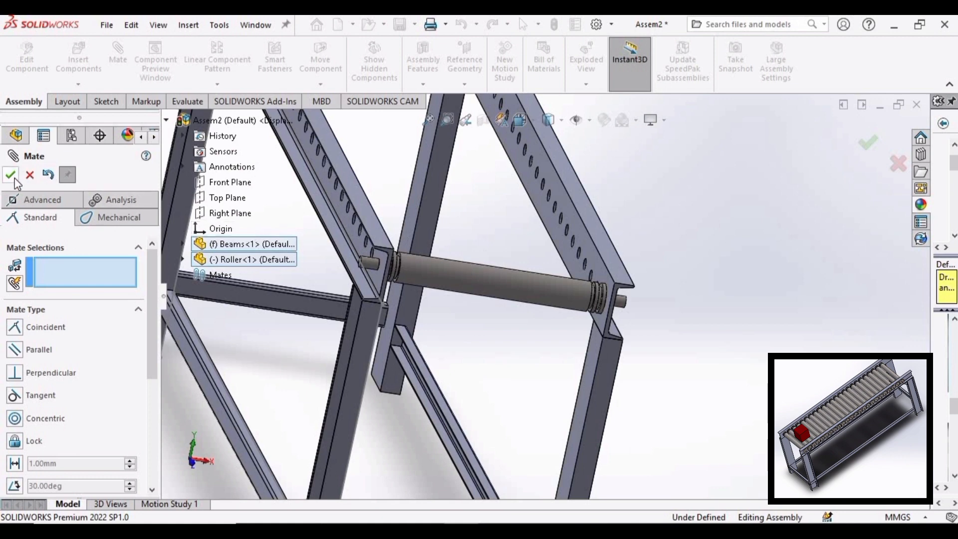
key(Escape)
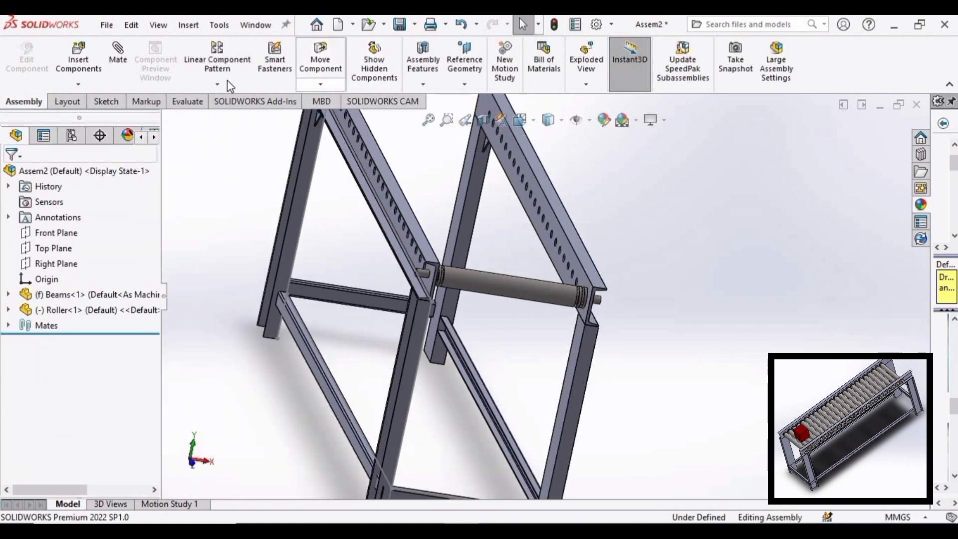
Set up a linear component pattern along the side beam's long edge with 100 mm spacing and 24 instances
click(216, 84)
click(230, 100)
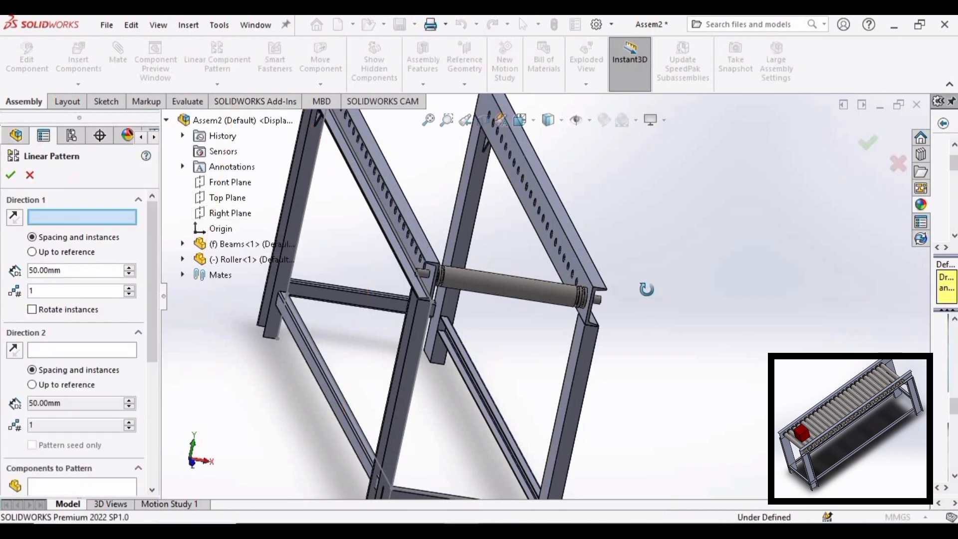
middle_drag(644, 287, 569, 293)
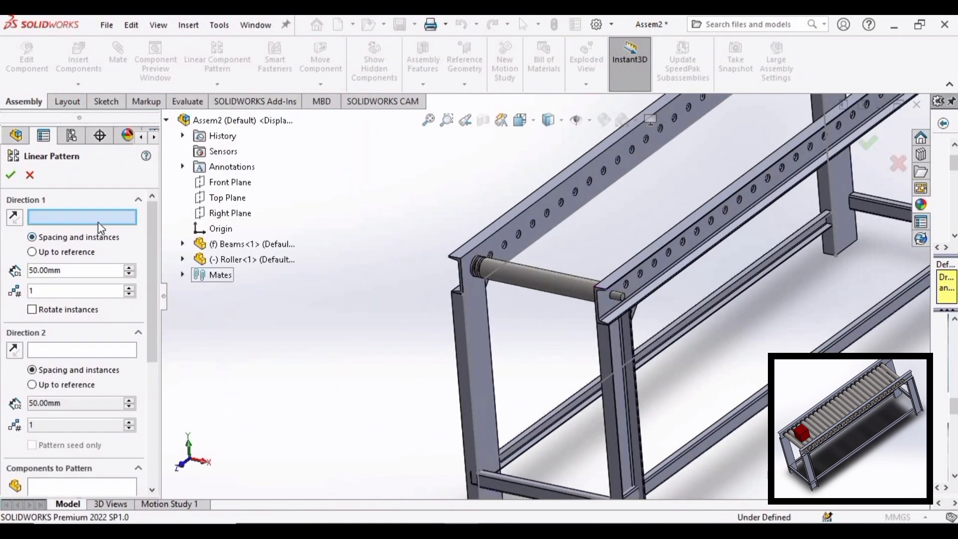
scroll(631, 261, down, 3)
click(610, 262)
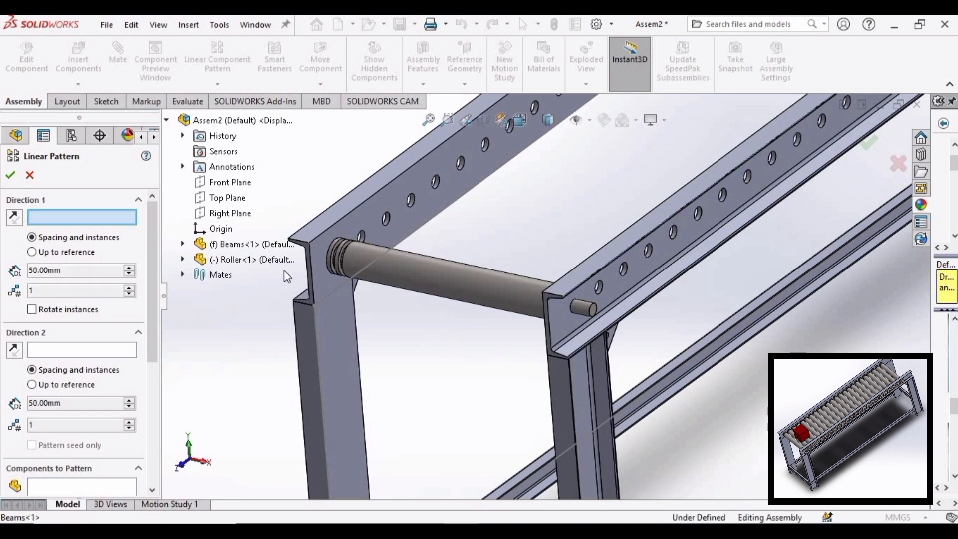
double_click(49, 271)
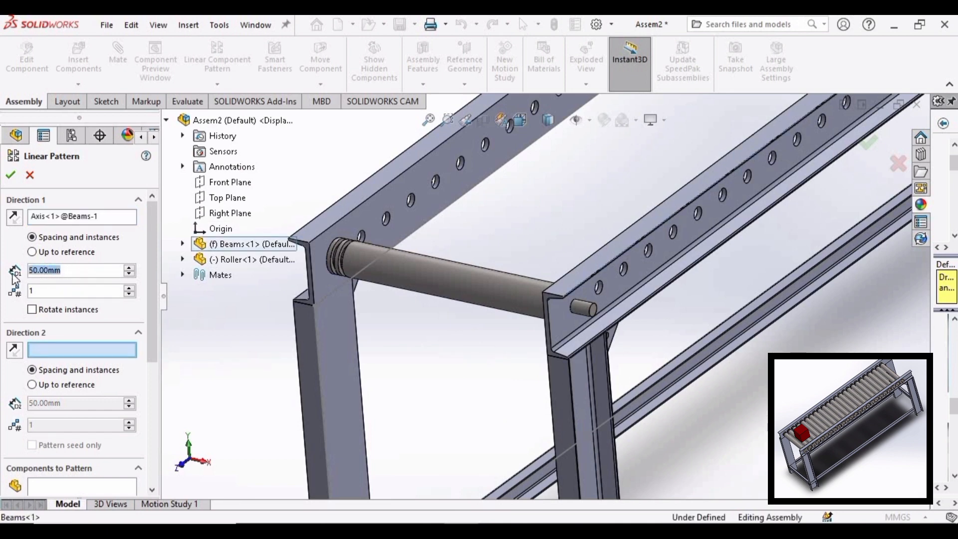
text(100)
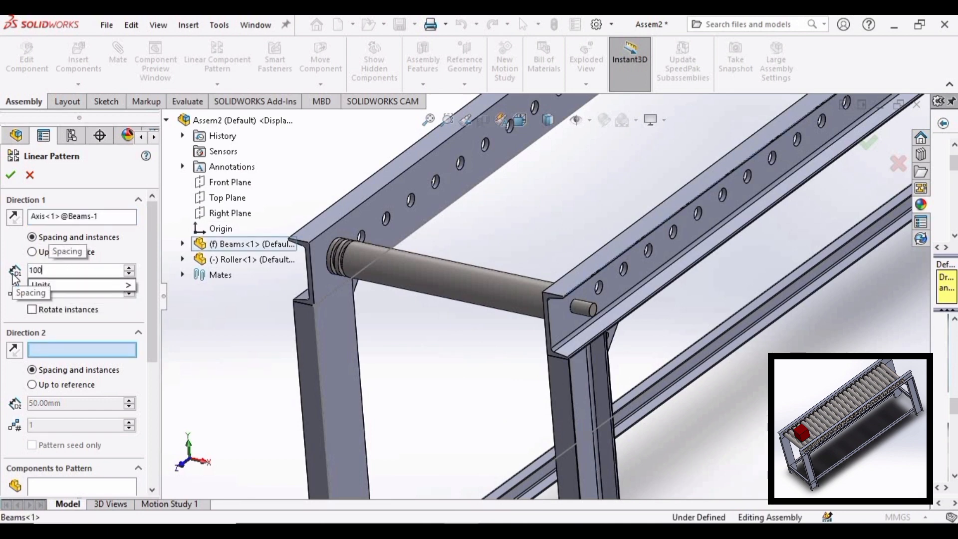
key(Return)
click(67, 291)
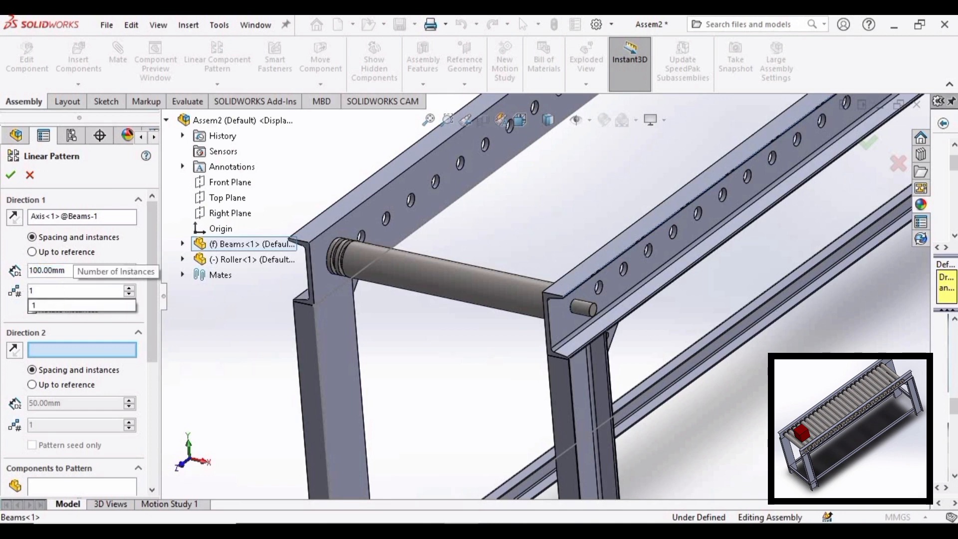
key(BackSpace)
text(24)
key(Return)
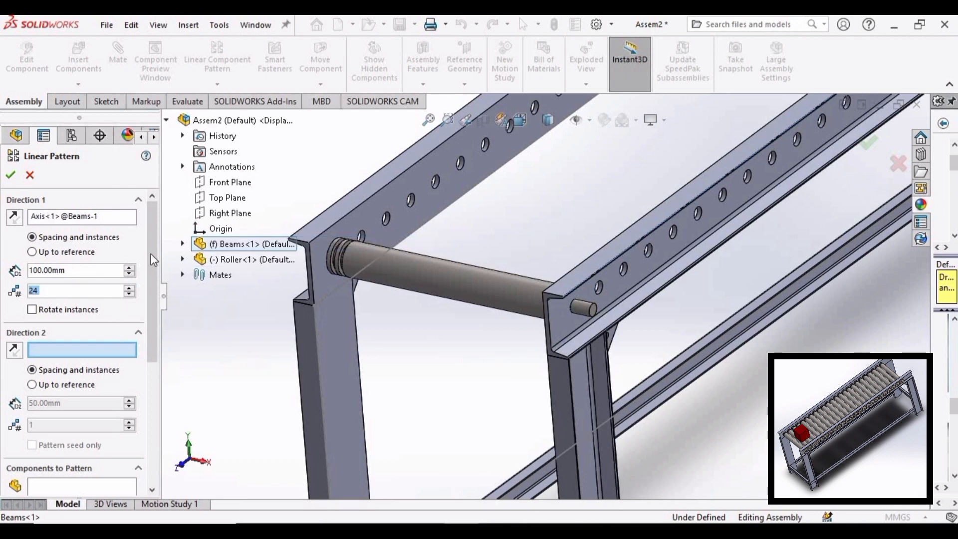
Choose the roller as the component to pattern, reverse the direction so the copies run along the frame, and complete the pattern
scroll(155, 306, down, 3)
click(112, 371)
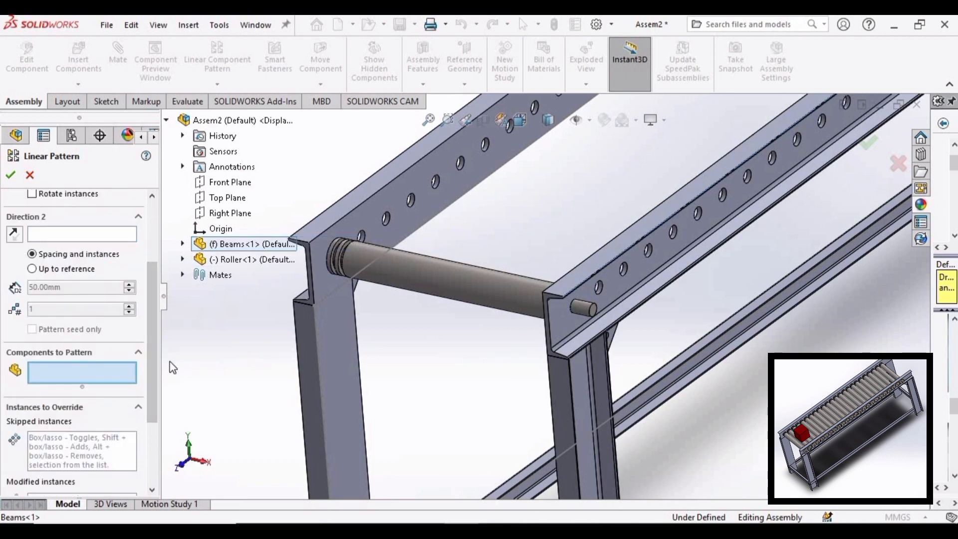
click(427, 270)
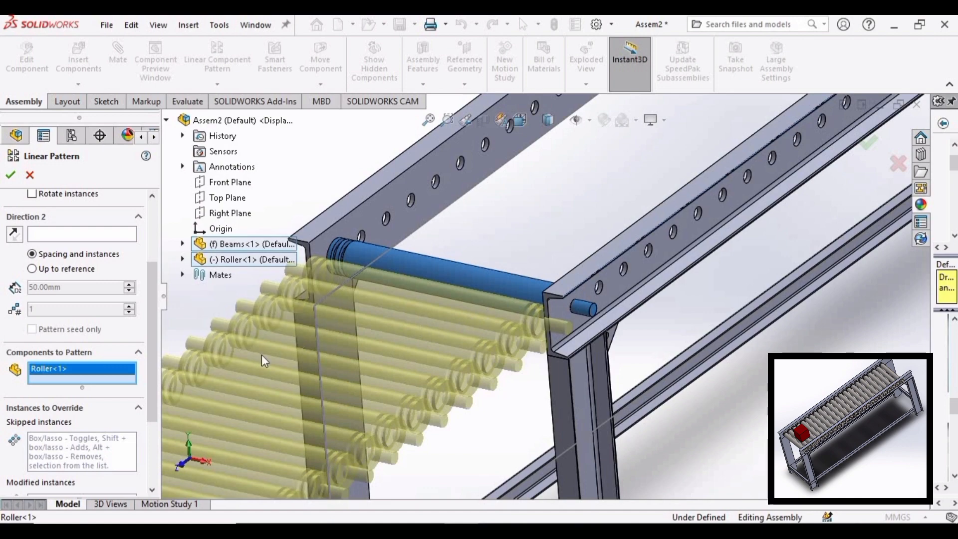
scroll(149, 270, up, 4)
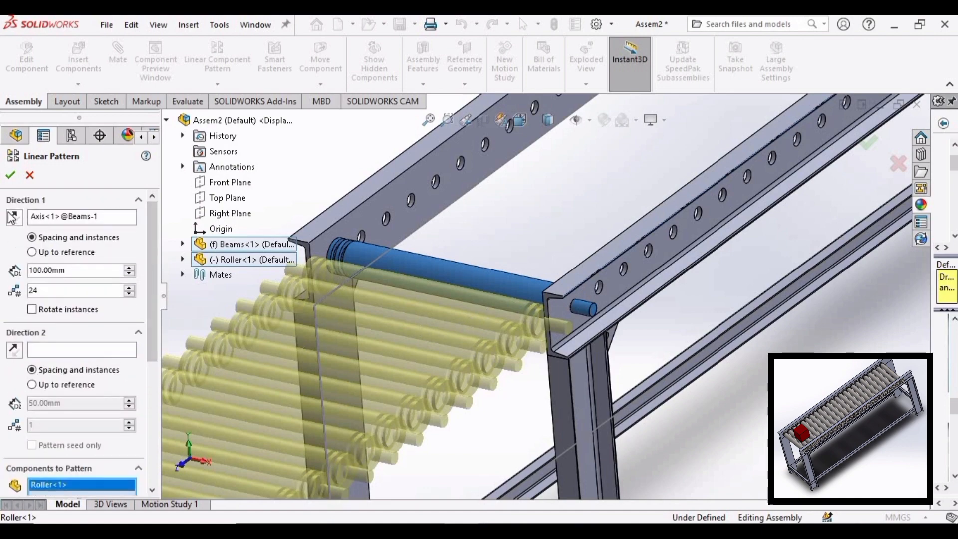
click(13, 218)
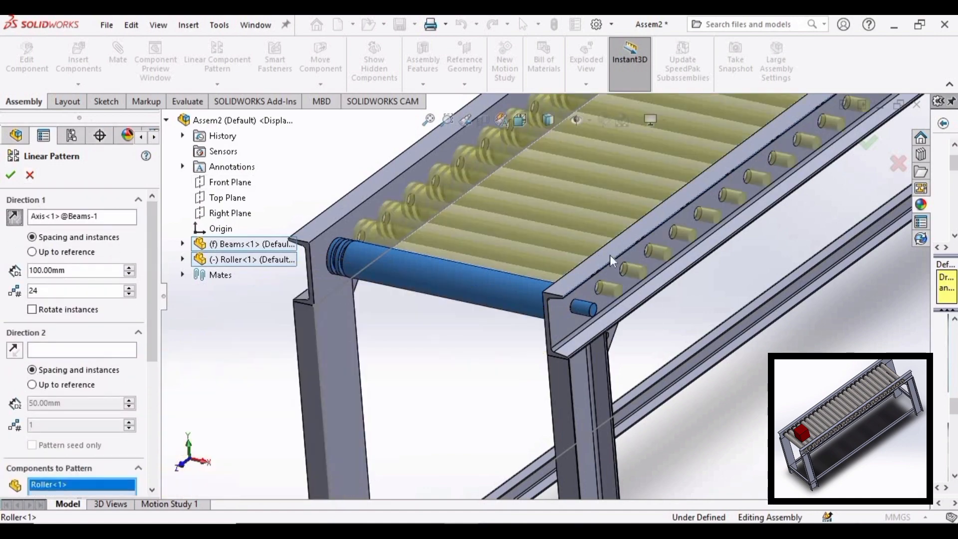
key(f)
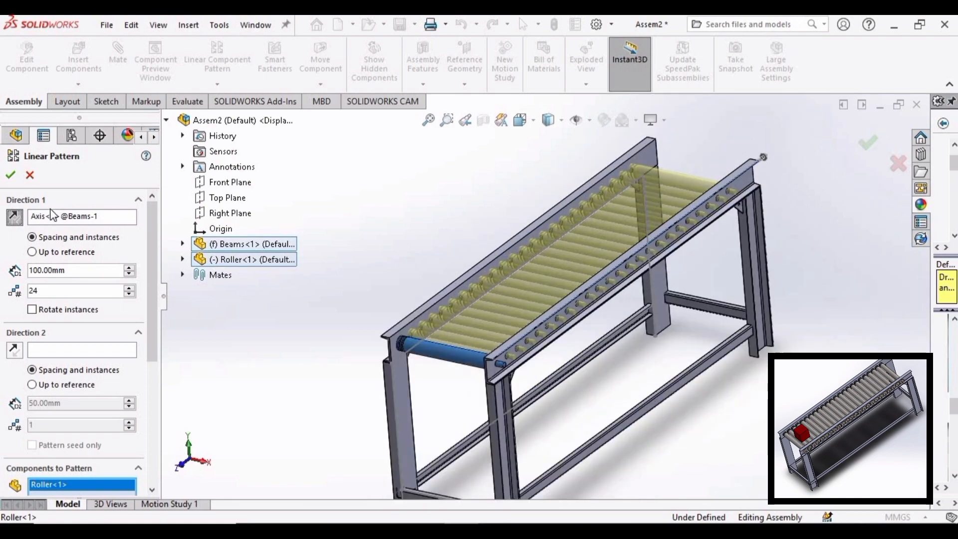
click(10, 177)
scroll(516, 292, down, 5)
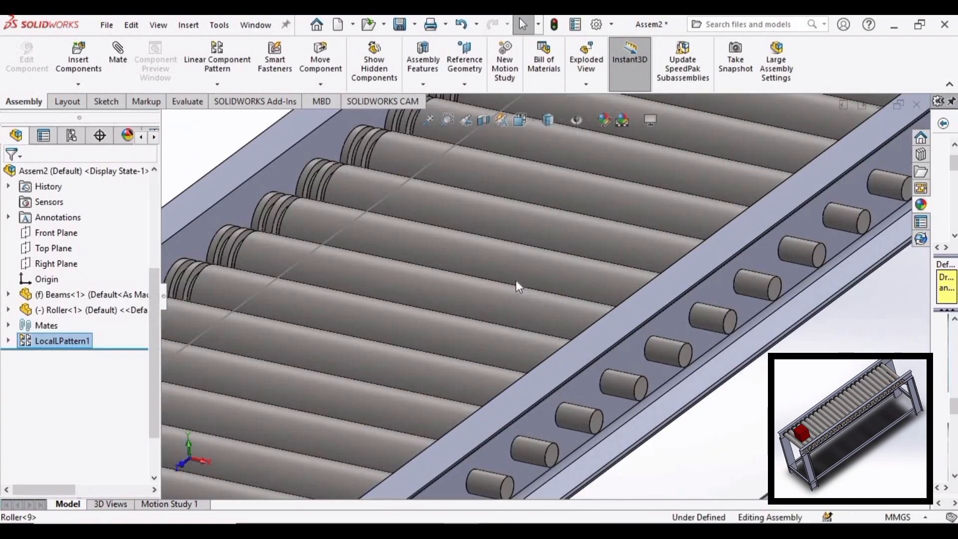
click(511, 297)
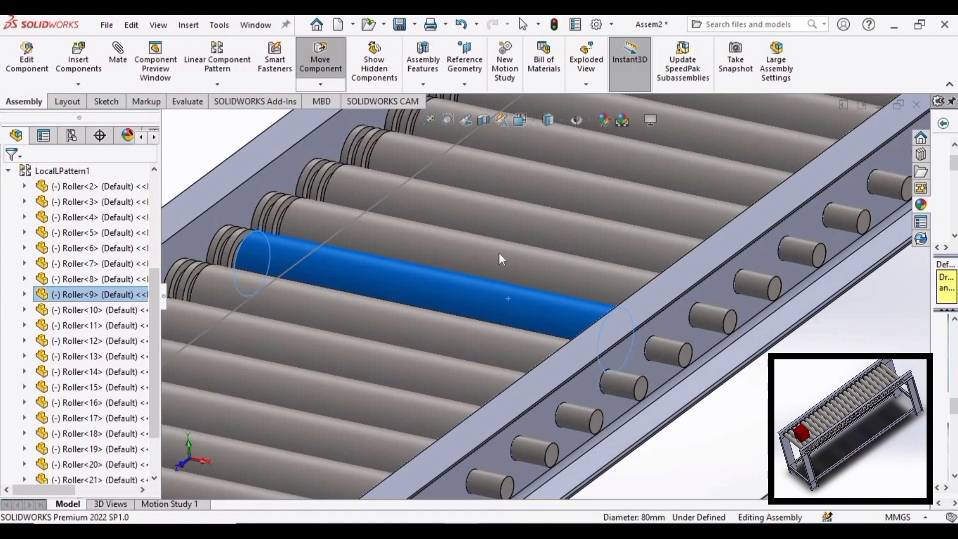
drag(486, 307, 469, 302)
scroll(664, 448, up, 4)
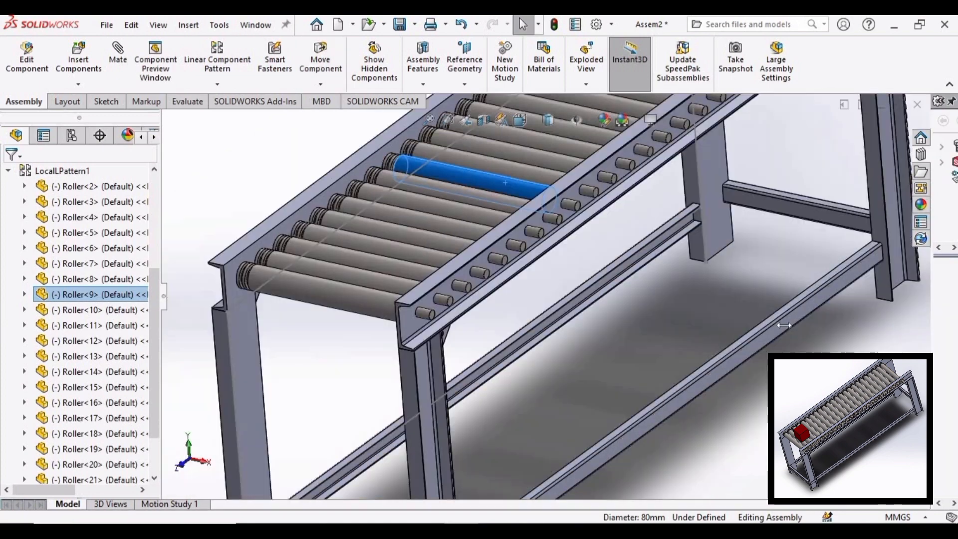
Insert a spur gear into the assembly from the Toolbox's ANSI Metric Power Transmission gears
click(920, 154)
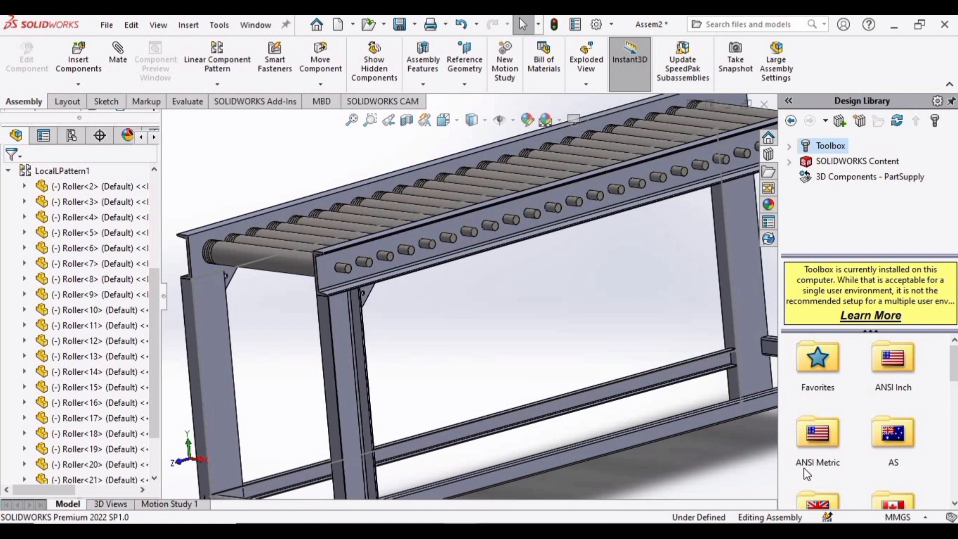
double_click(819, 440)
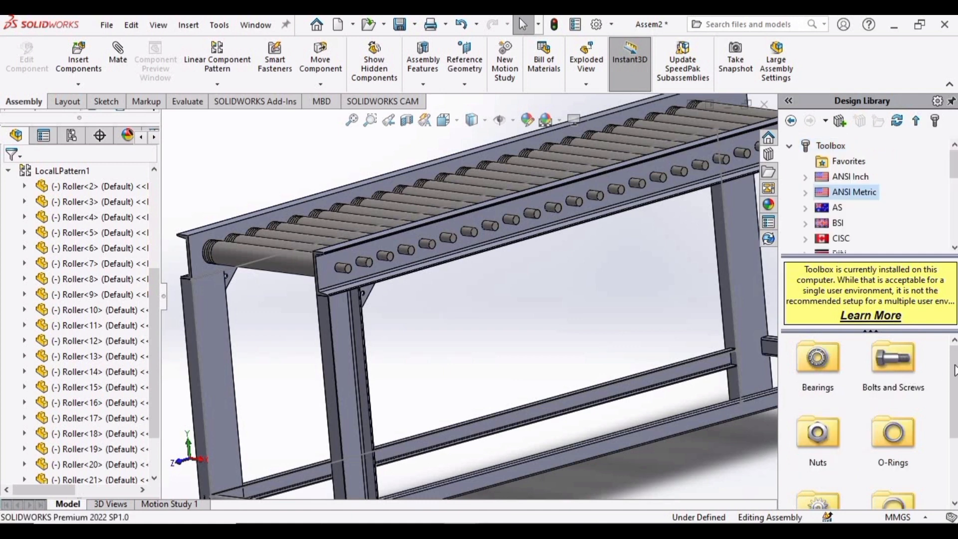
drag(954, 370, 953, 429)
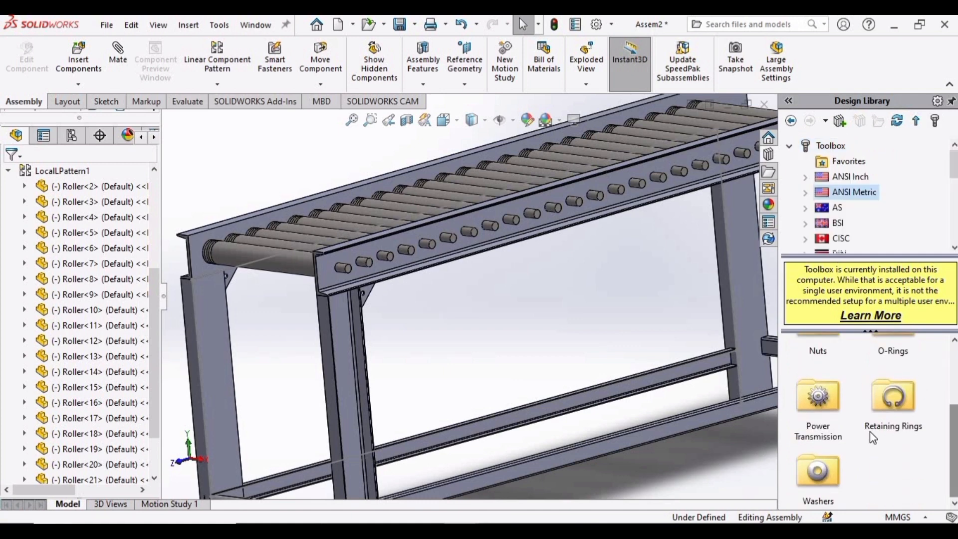
double_click(818, 397)
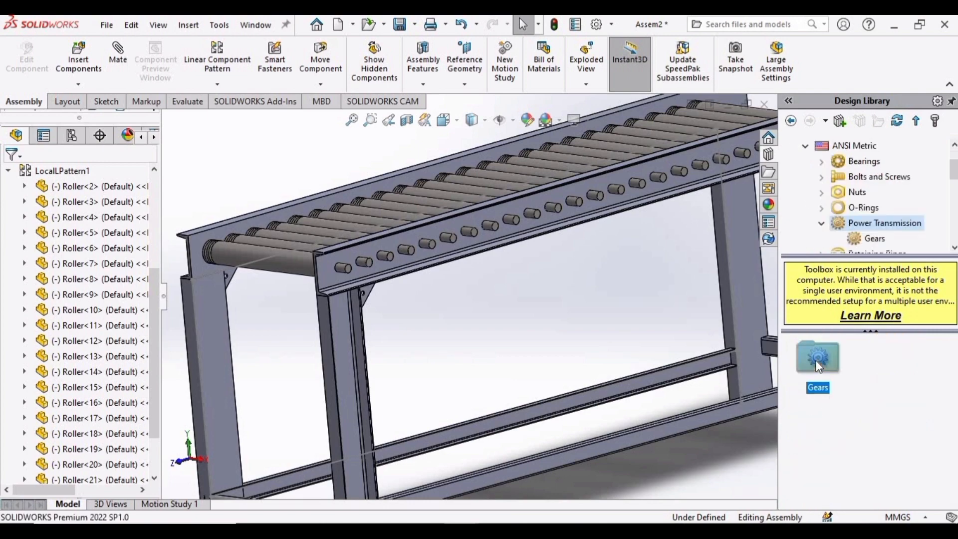
double_click(821, 361)
drag(877, 439, 534, 416)
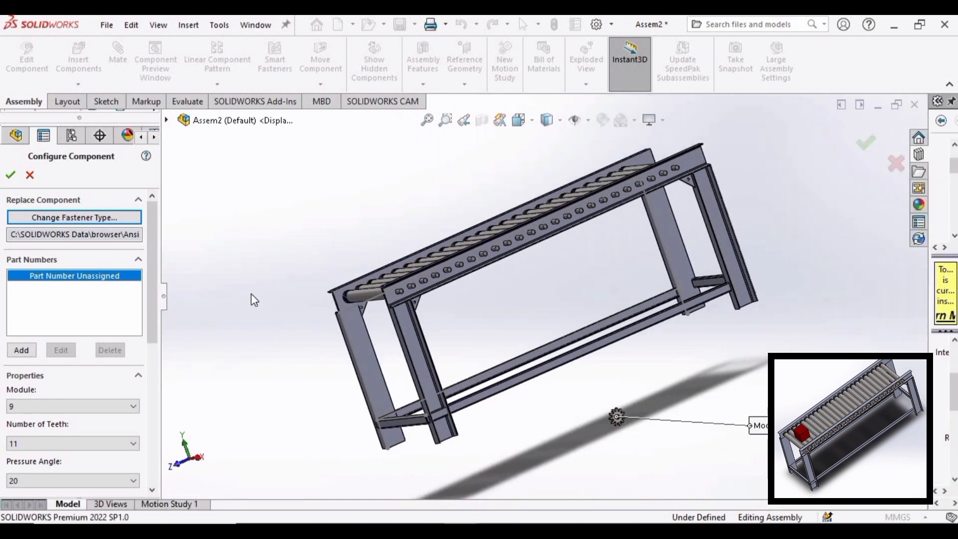
Accept the spur gear with module 9, 11 teeth, pressure angle 20, face width 15, no hub, shaft diameter 30 and no keyway
drag(148, 265, 155, 353)
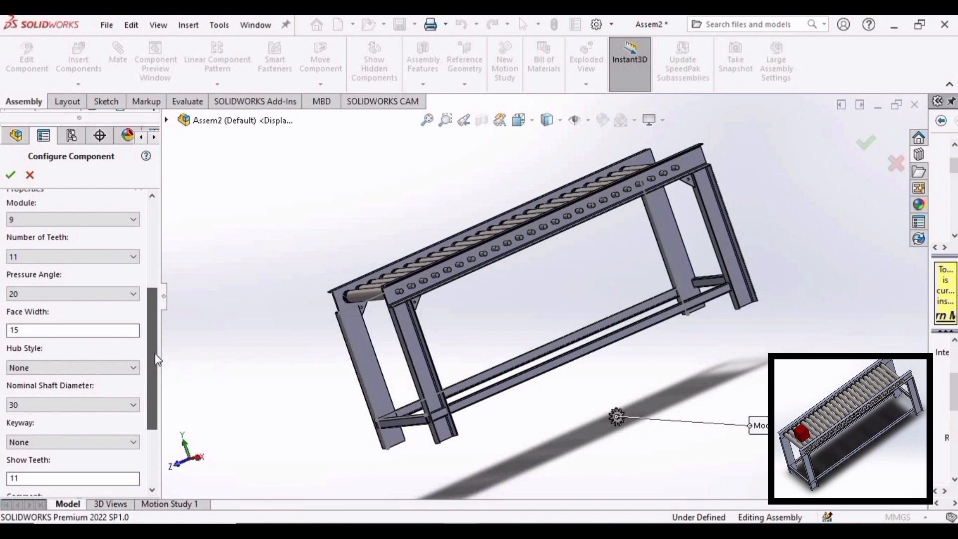
drag(155, 354, 155, 275)
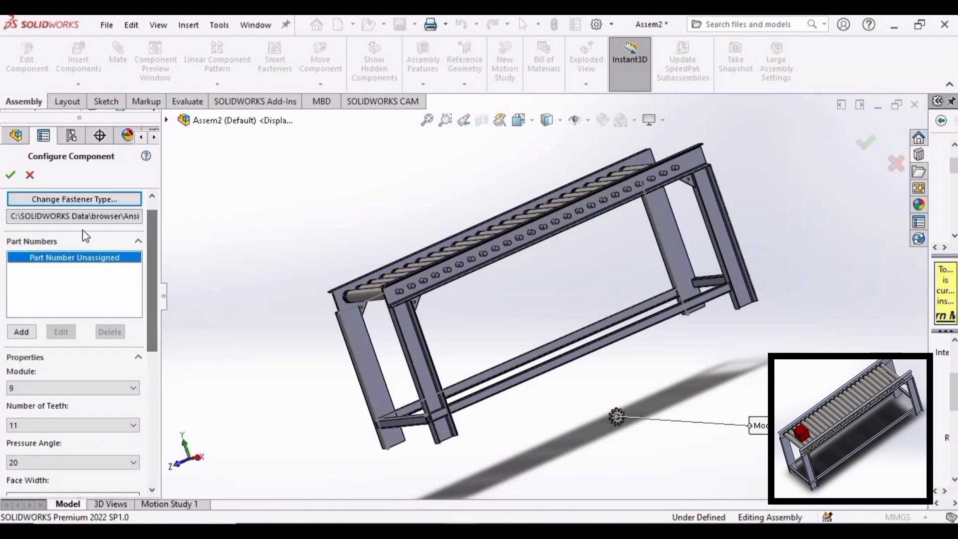
click(11, 175)
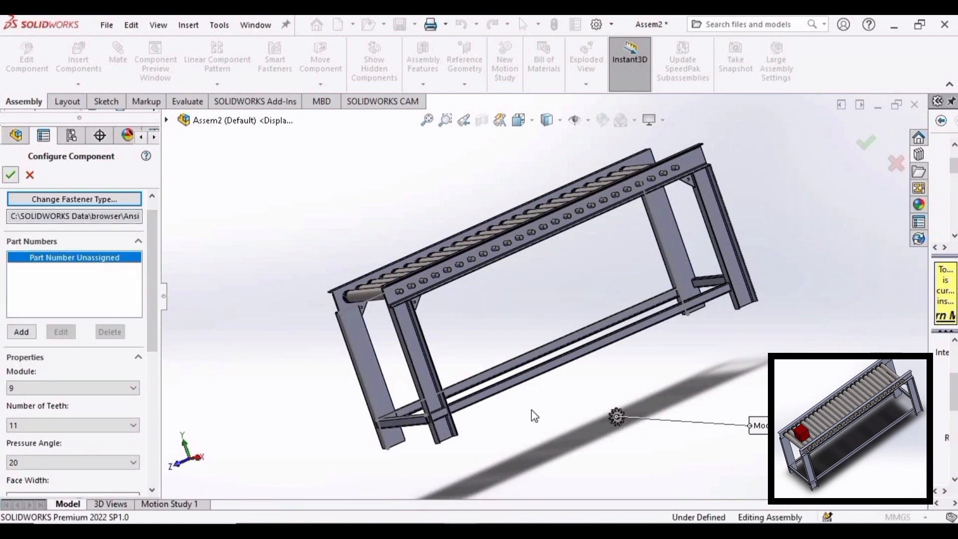
Place copies of the spur gear on the second and first roller shaft ends at the beam's end, then stop inserting
scroll(459, 307, down, 5)
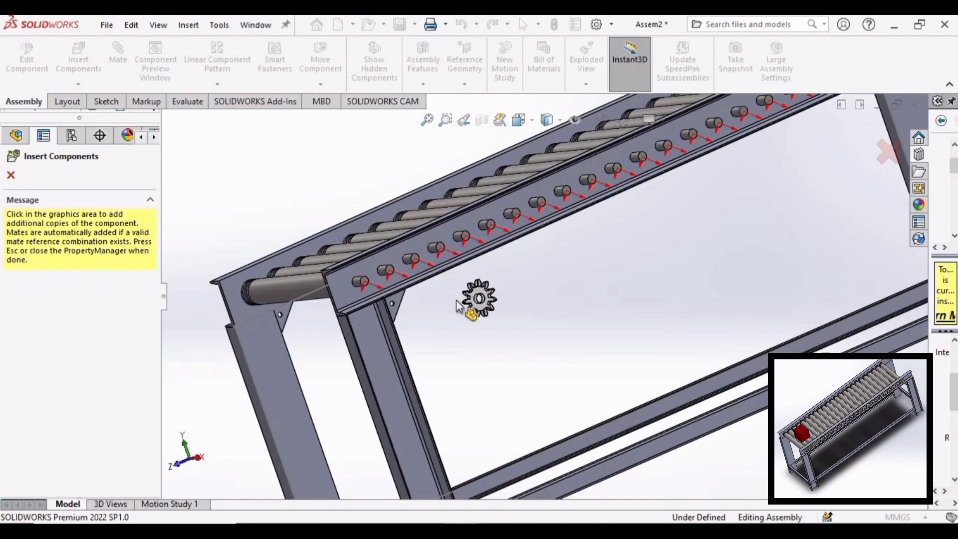
scroll(459, 305, down, 3)
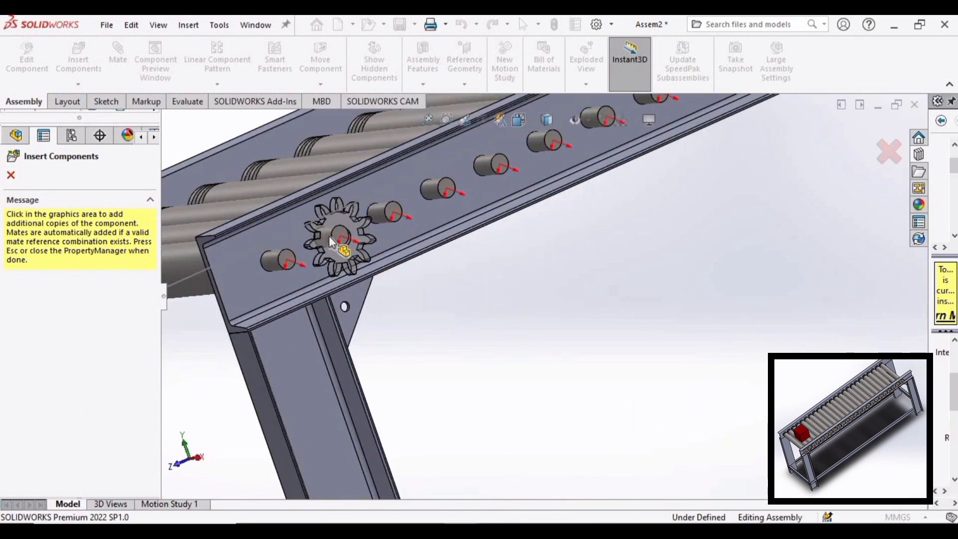
click(333, 243)
scroll(279, 364, down, 5)
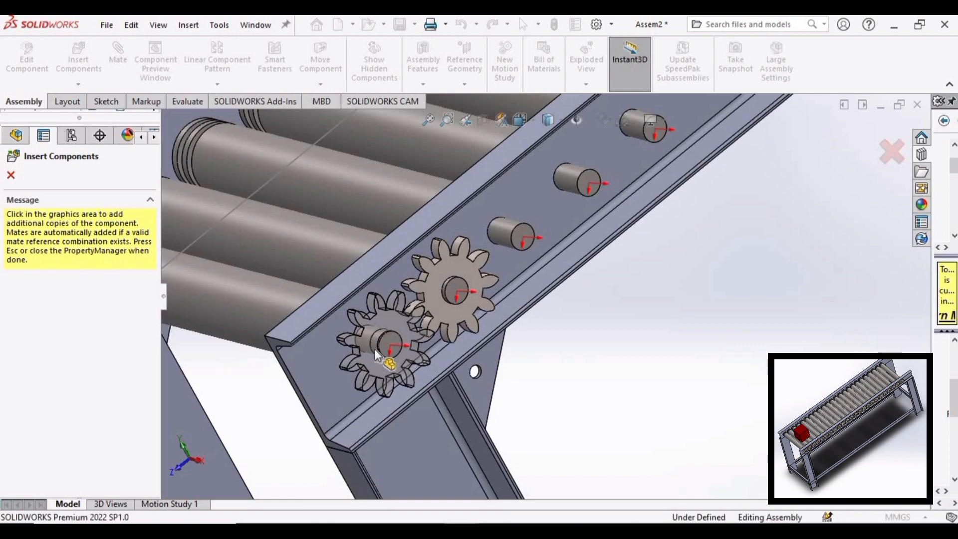
click(376, 349)
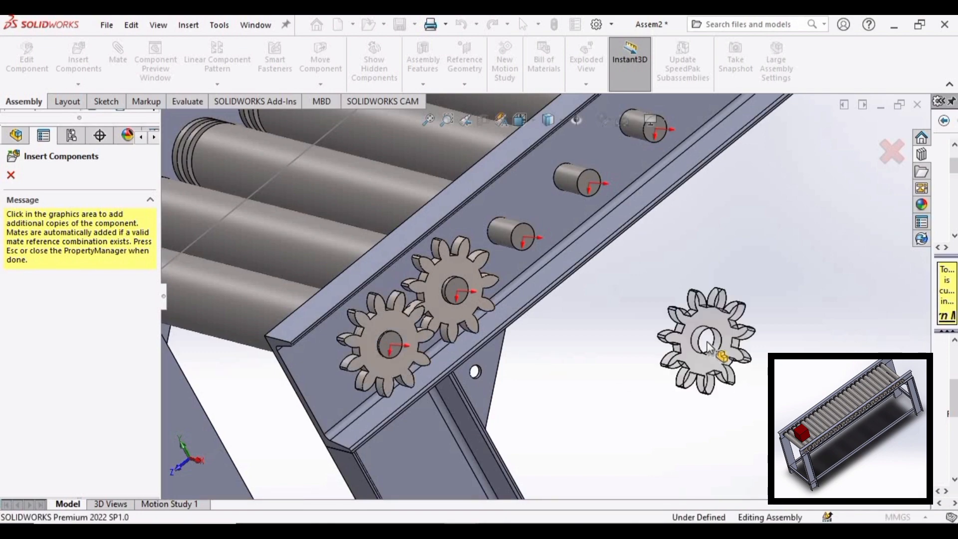
key(Escape)
Delete the loose spur gear lying away from the conveyor frame
scroll(728, 347, down, 3)
scroll(728, 348, up, 5)
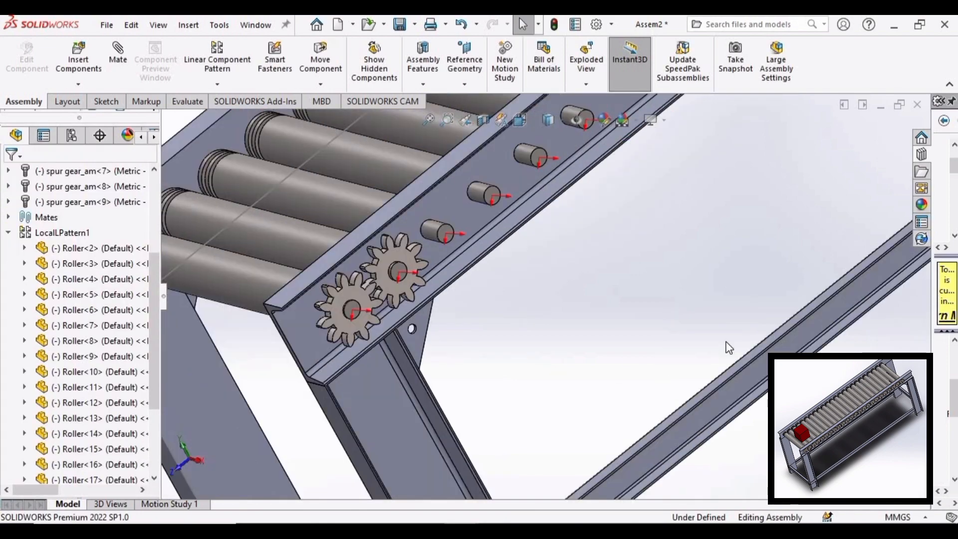
scroll(728, 348, up, 5)
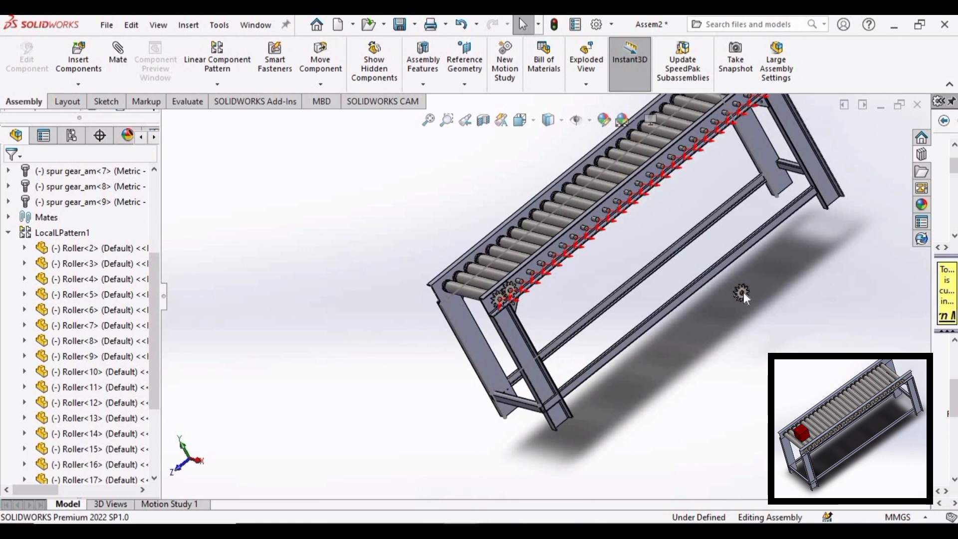
click(743, 293)
scroll(750, 294, down, 2)
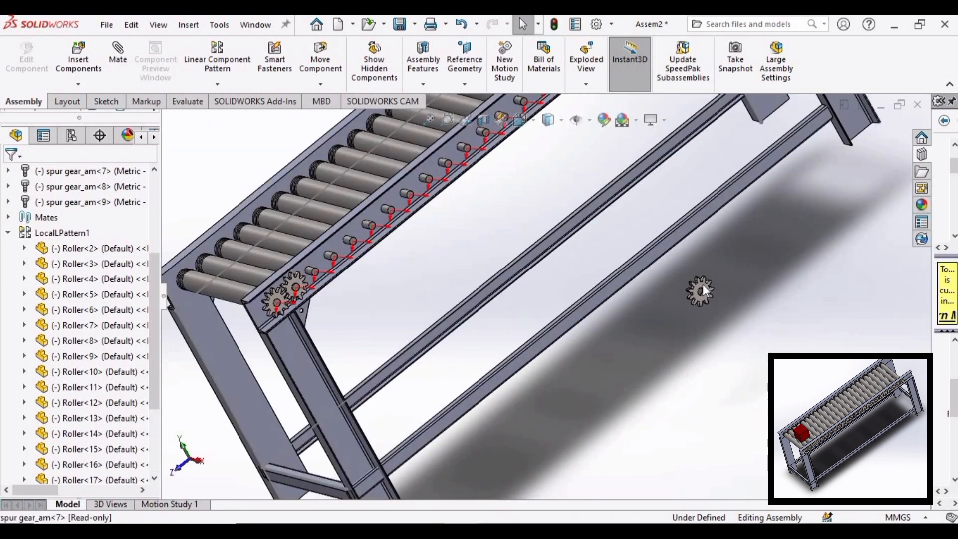
click(703, 288)
key(Delete)
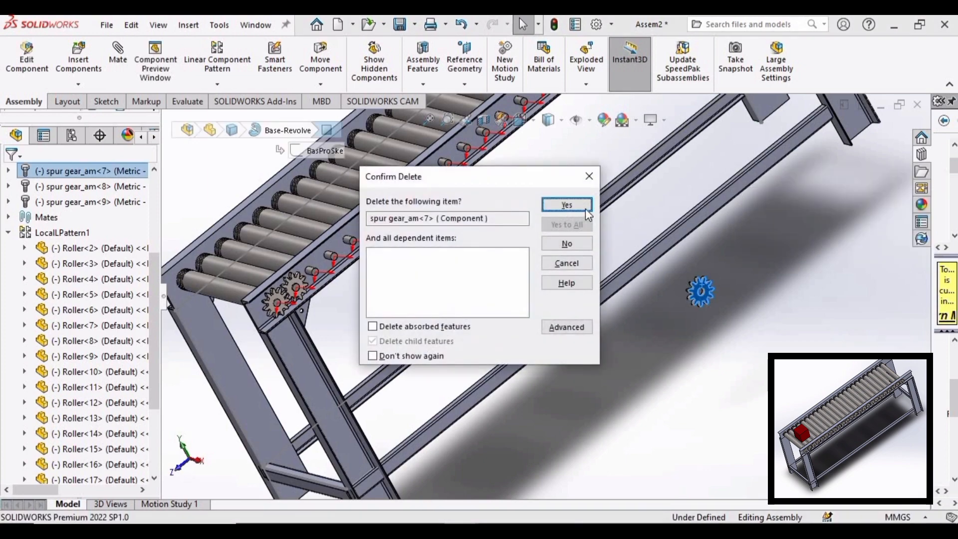
click(582, 209)
Rotate the spur gear on the first roller shaft so its teeth mesh with the neighbouring gear, viewing the gears face-on
scroll(349, 262, down, 6)
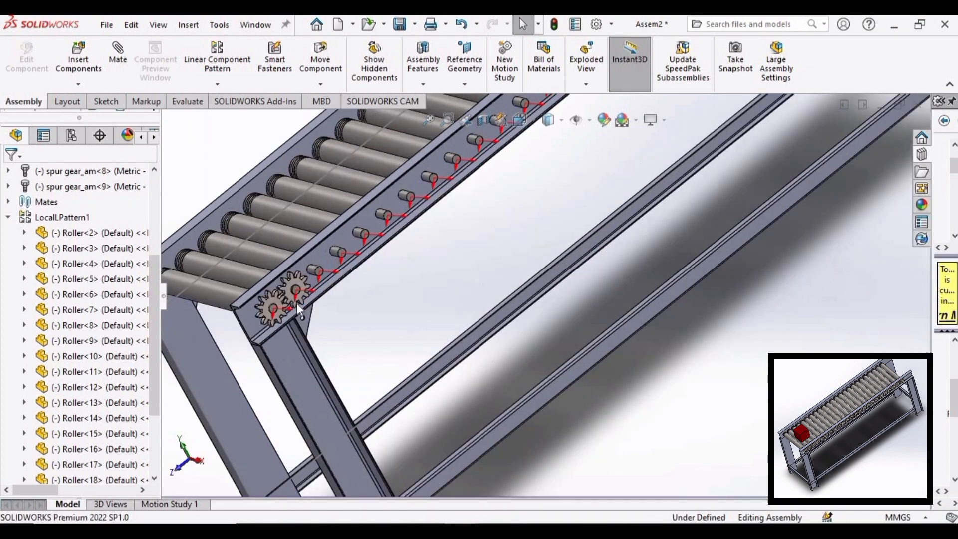
key(ctrl+4)
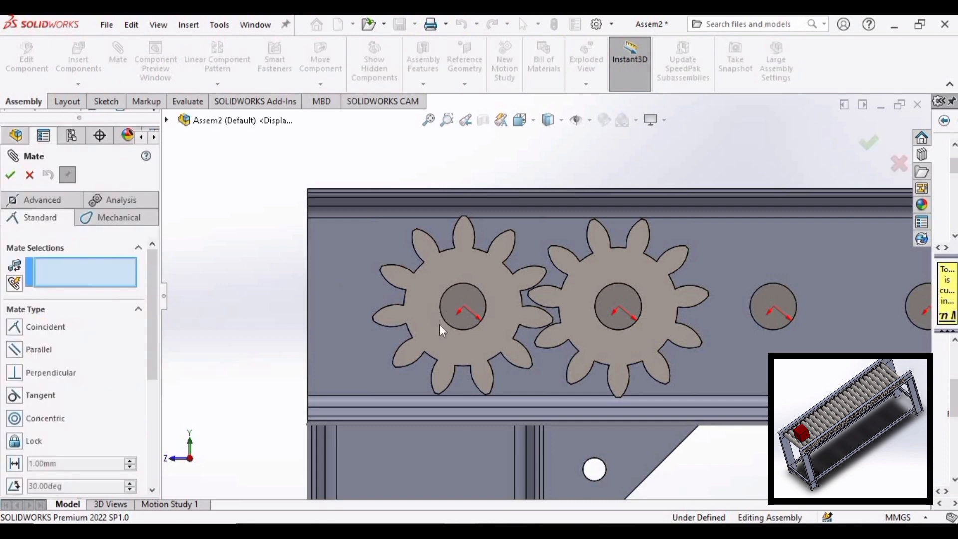
scroll(438, 324, up, 1)
middle_drag(439, 324, 466, 319)
scroll(461, 299, down, 5)
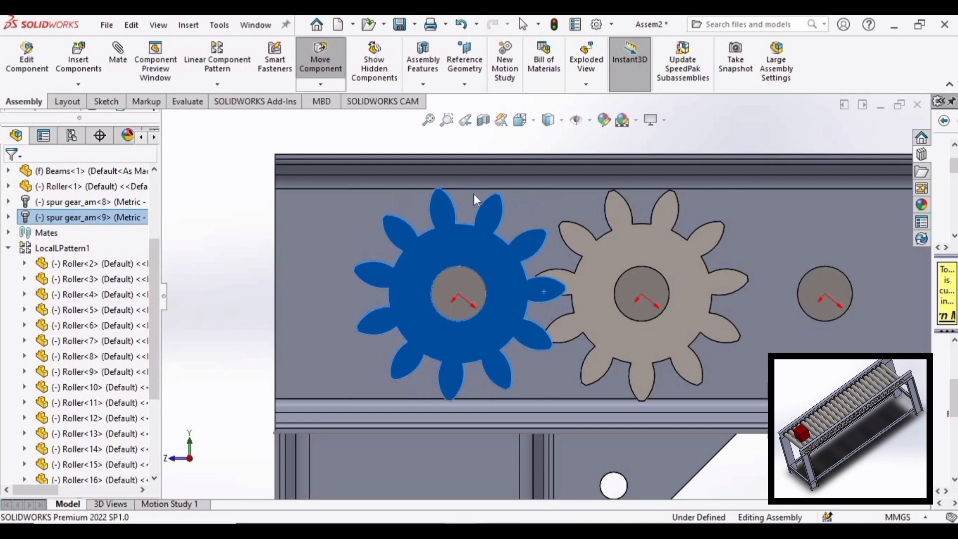
drag(475, 196, 338, 263)
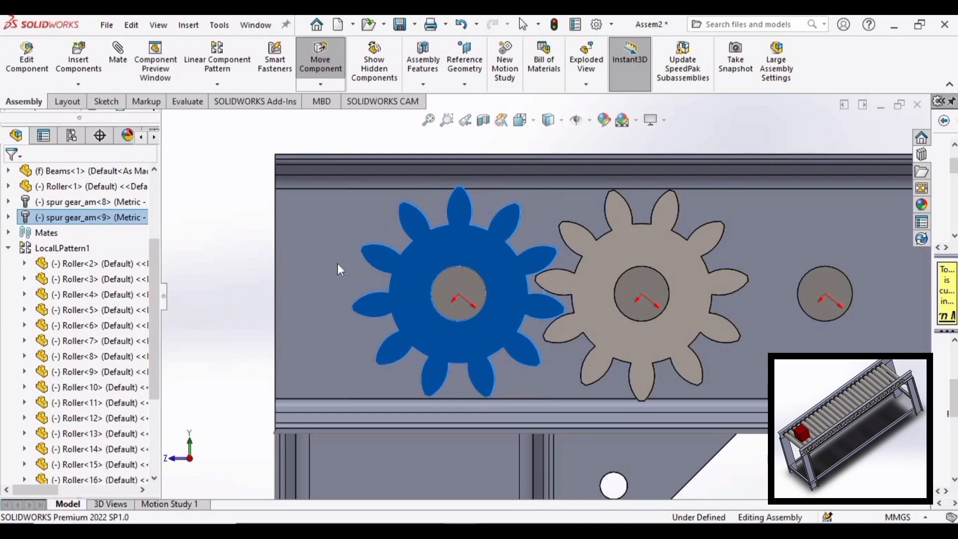
key(Escape)
scroll(517, 283, down, 5)
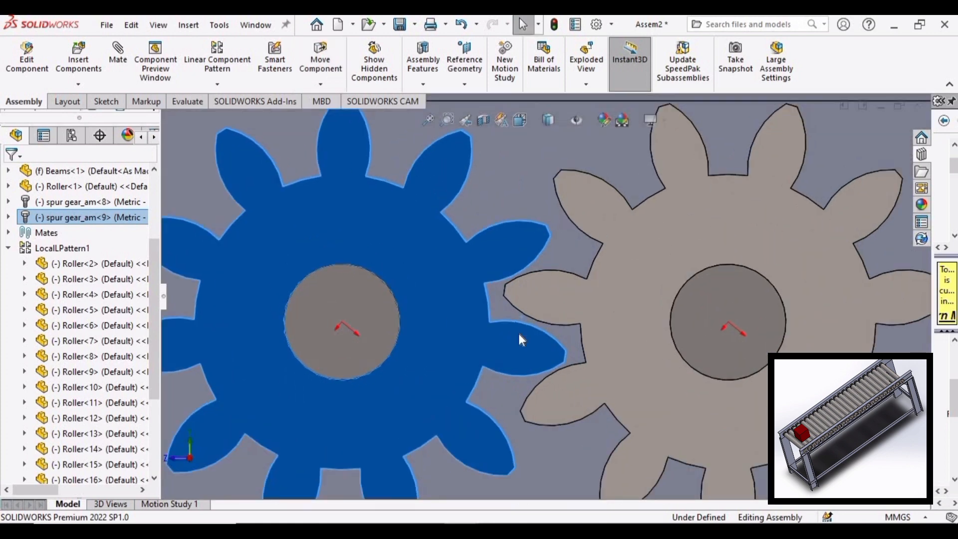
Add a 10 mm distance mate between the first roller's shaft end face and the front face of its spur gear
scroll(369, 219, up, 3)
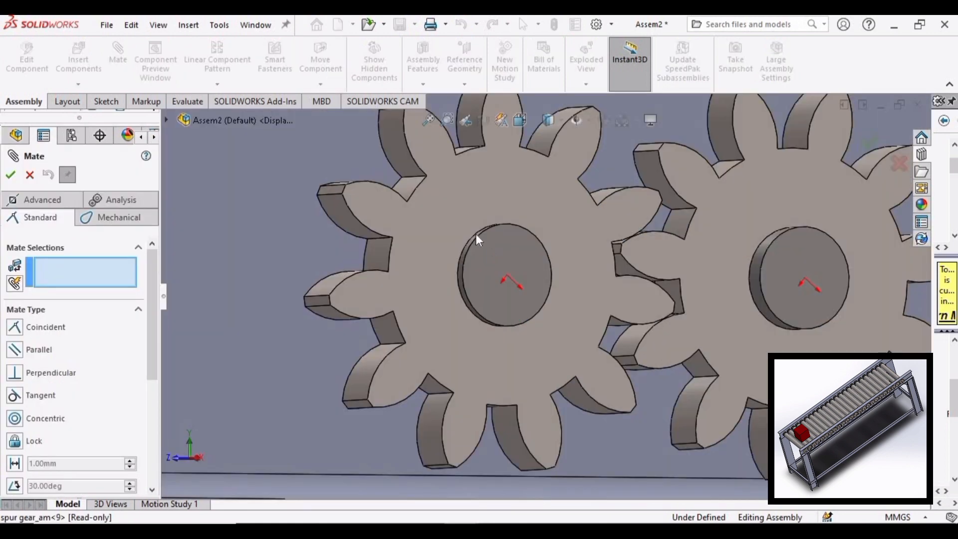
click(486, 244)
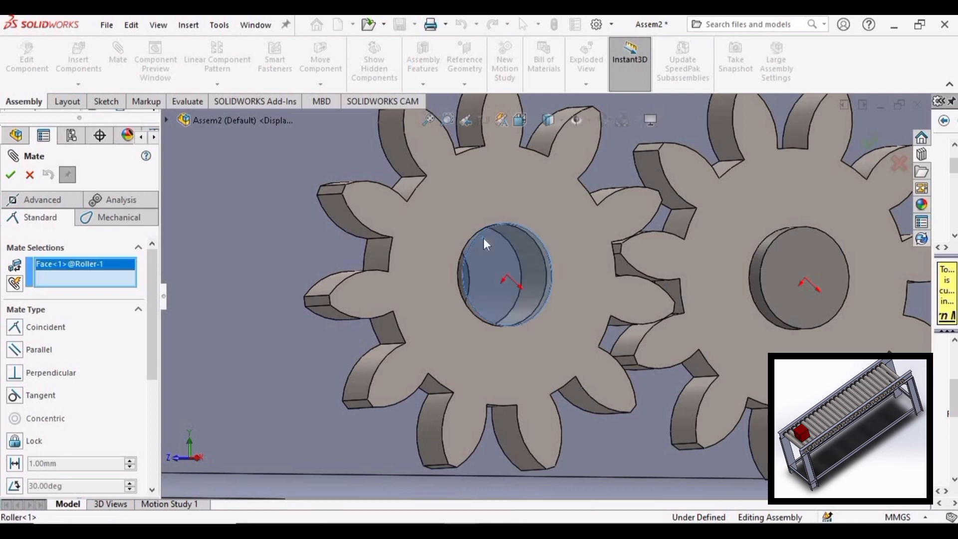
click(439, 230)
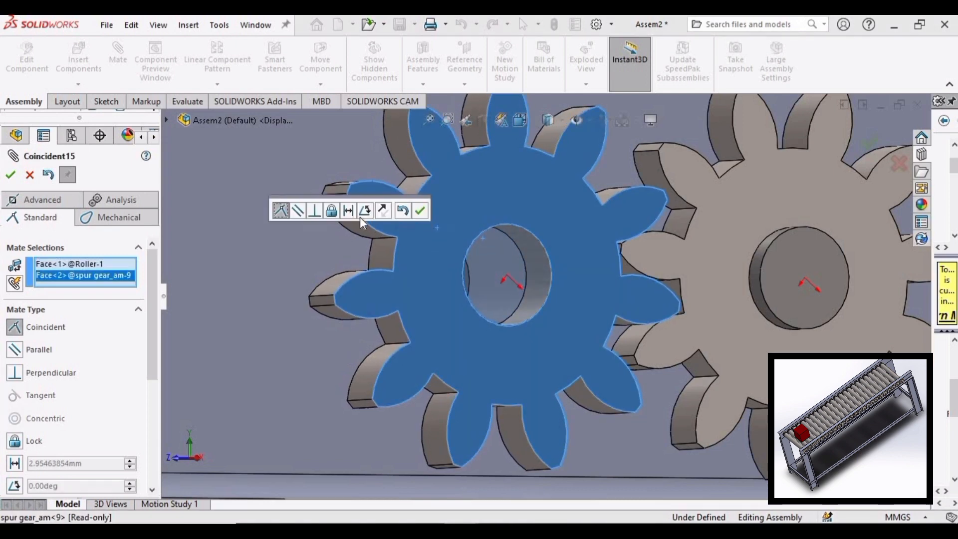
click(346, 209)
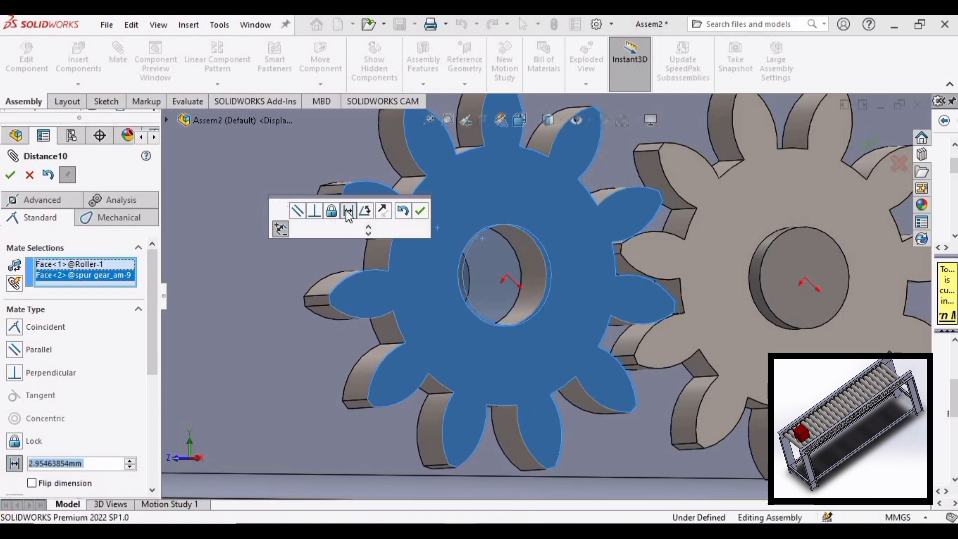
text(10)
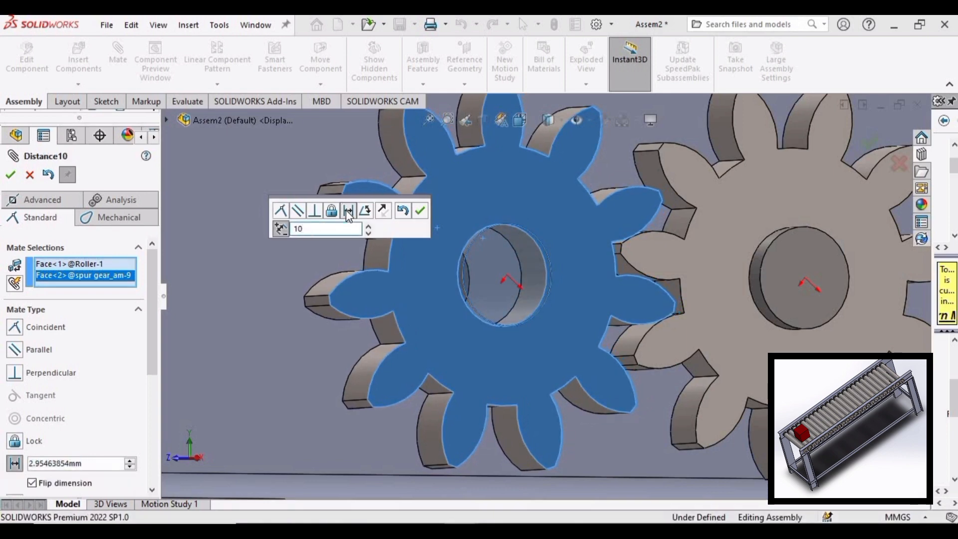
key(Return)
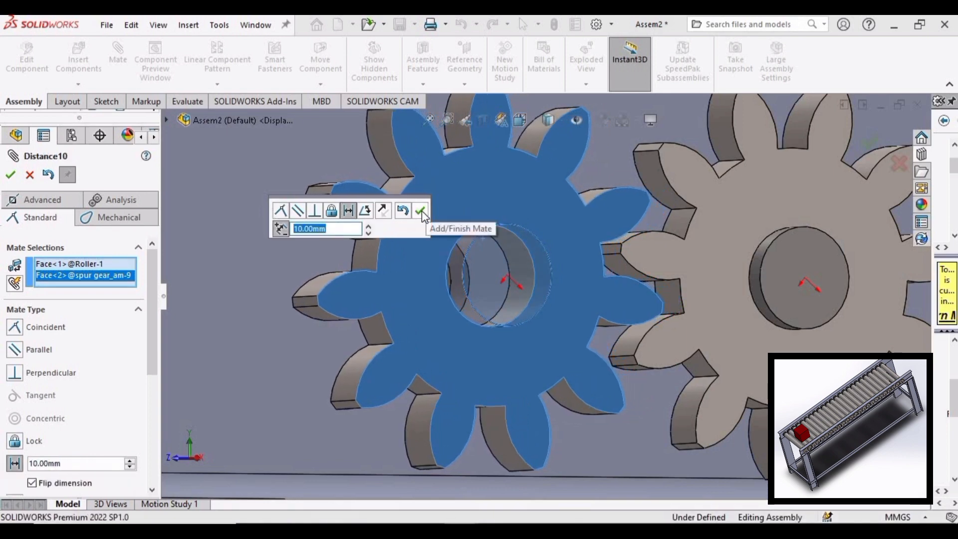
click(419, 210)
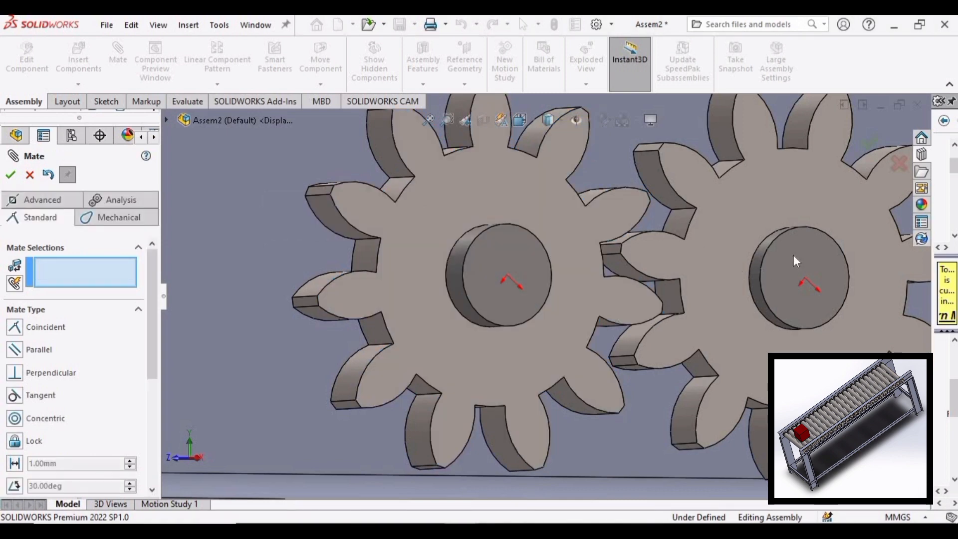
Add a 10 mm distance mate between the second roller's shaft end face and the front face of its spur gear
click(794, 256)
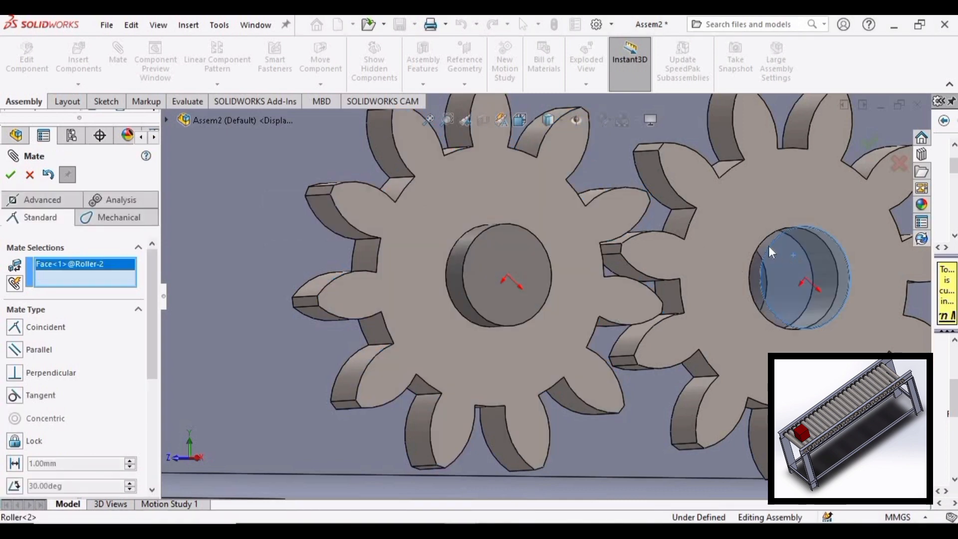
click(744, 212)
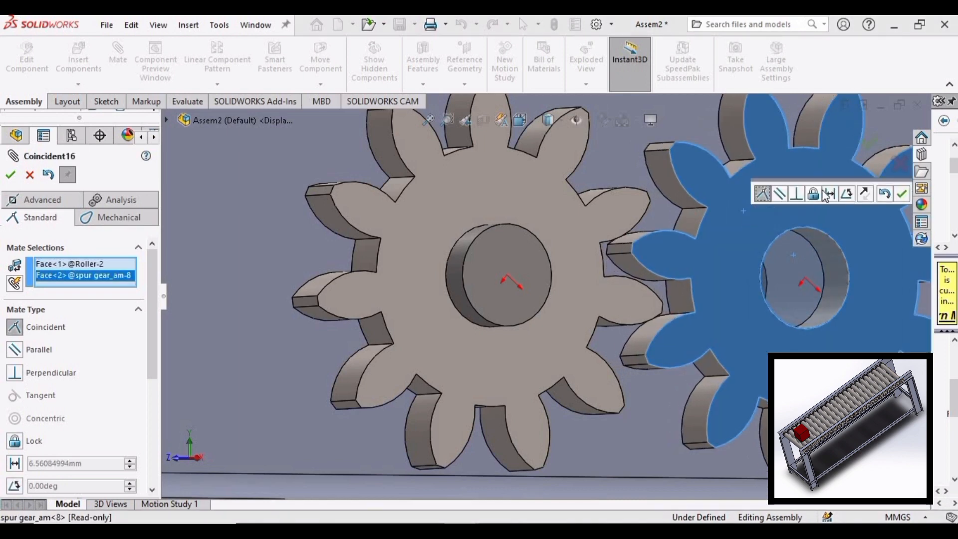
click(831, 194)
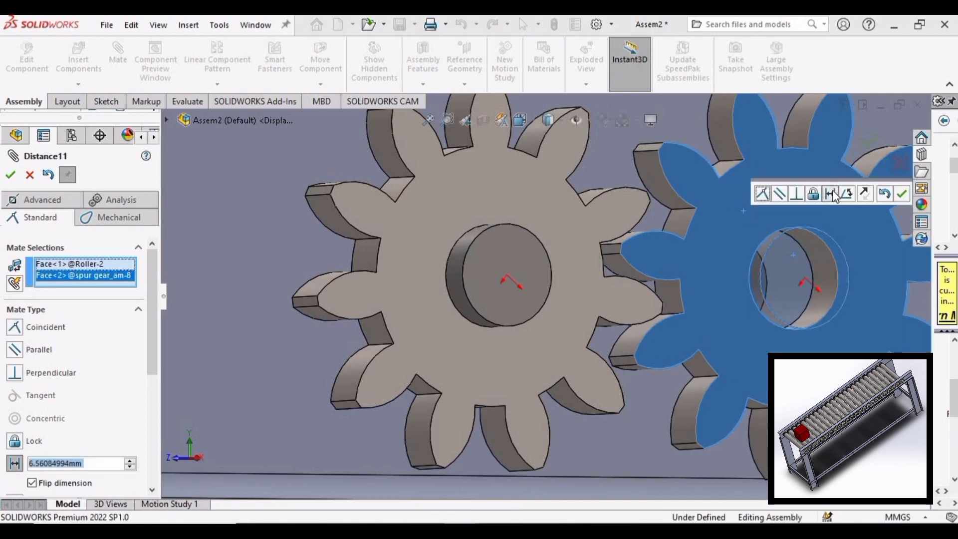
text(10)
key(Return)
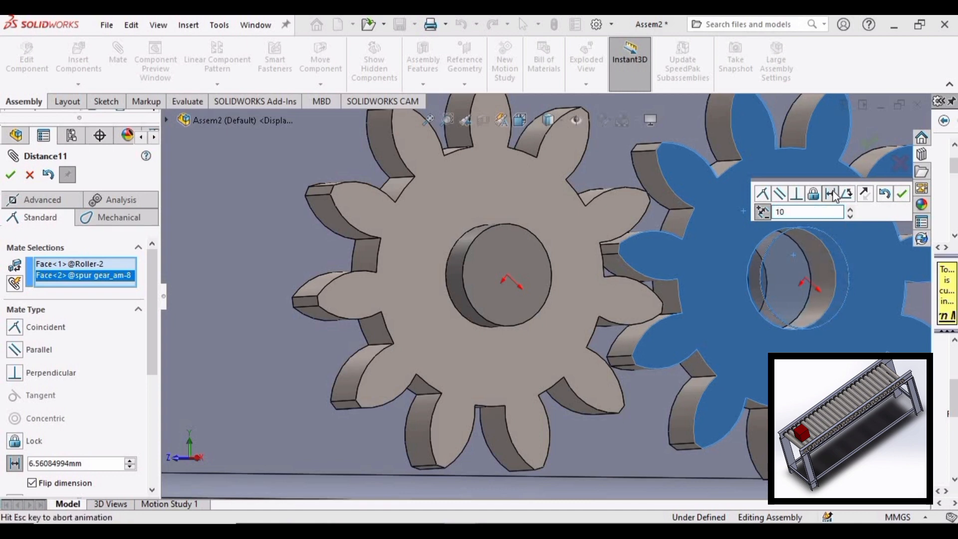
click(903, 200)
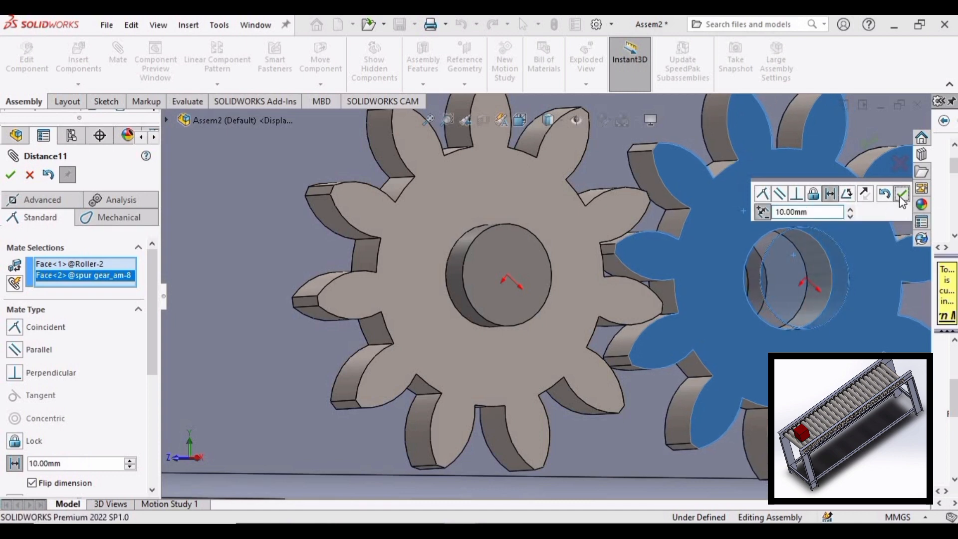
Add a mechanical gear mate between the circular bore edges of the spur gears on the first and second rollers
click(112, 220)
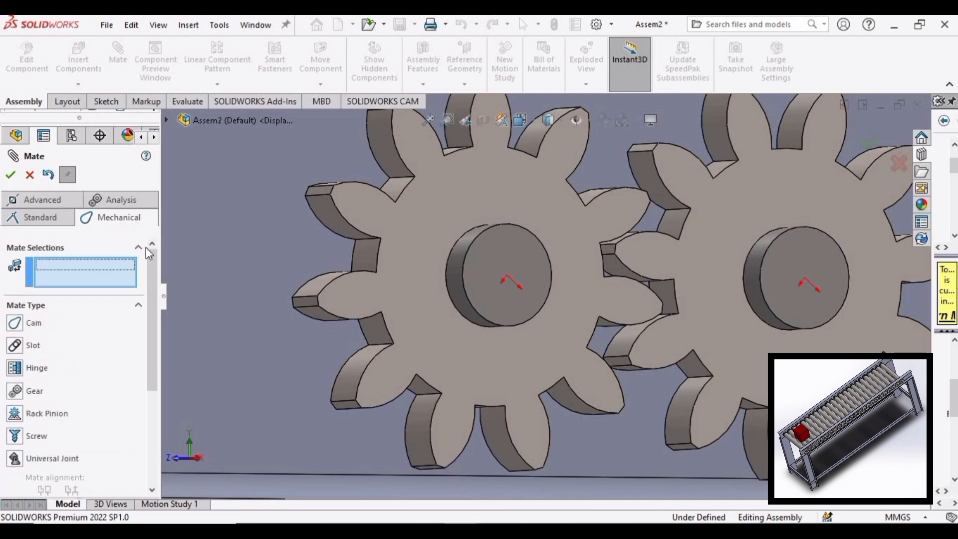
click(445, 277)
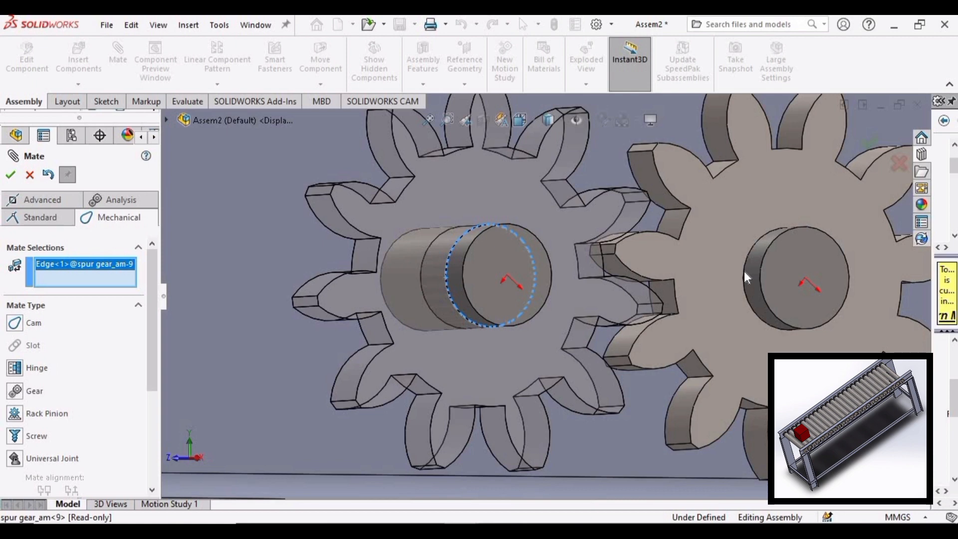
click(745, 277)
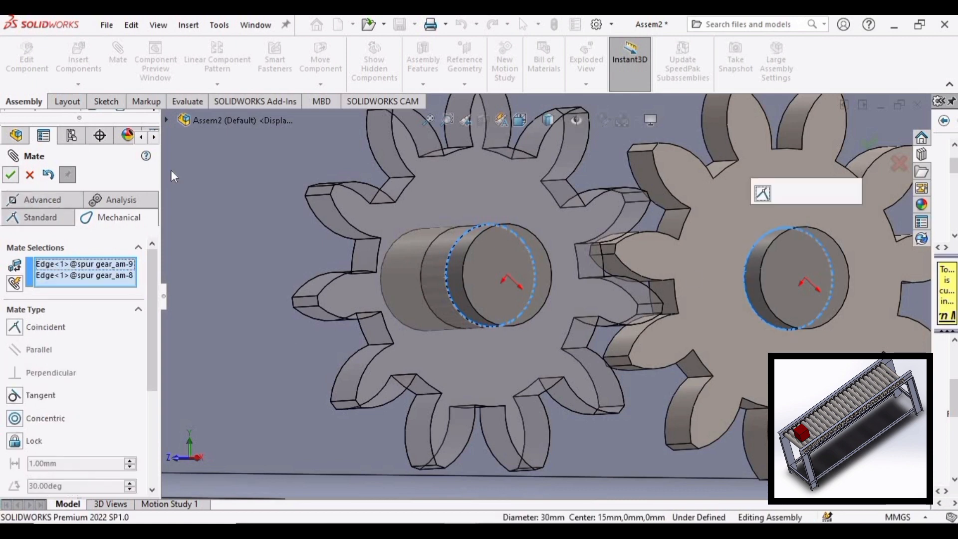
click(103, 218)
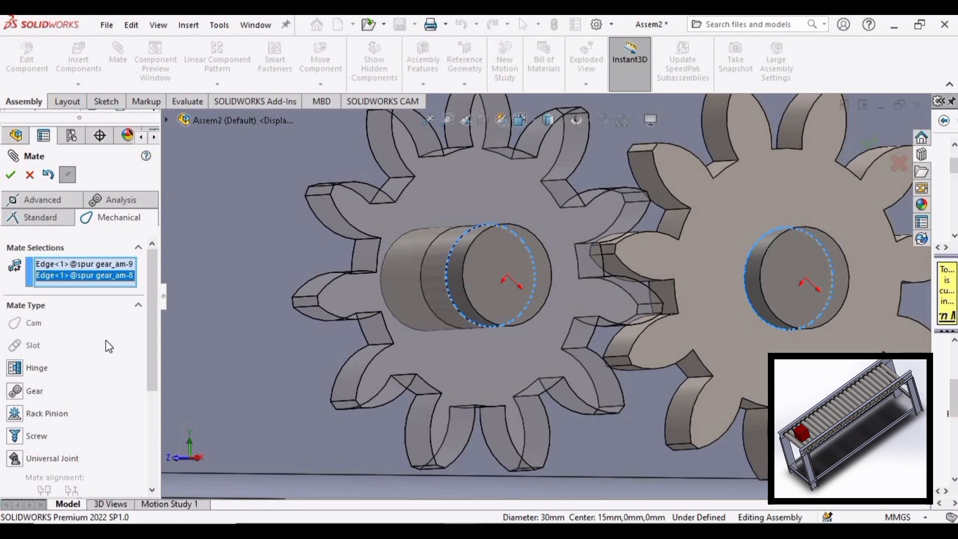
click(34, 393)
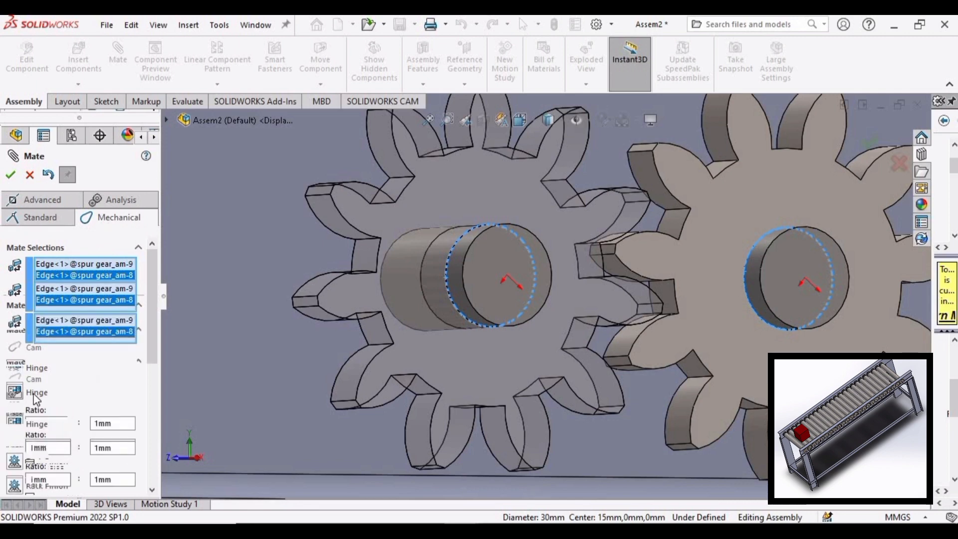
click(11, 174)
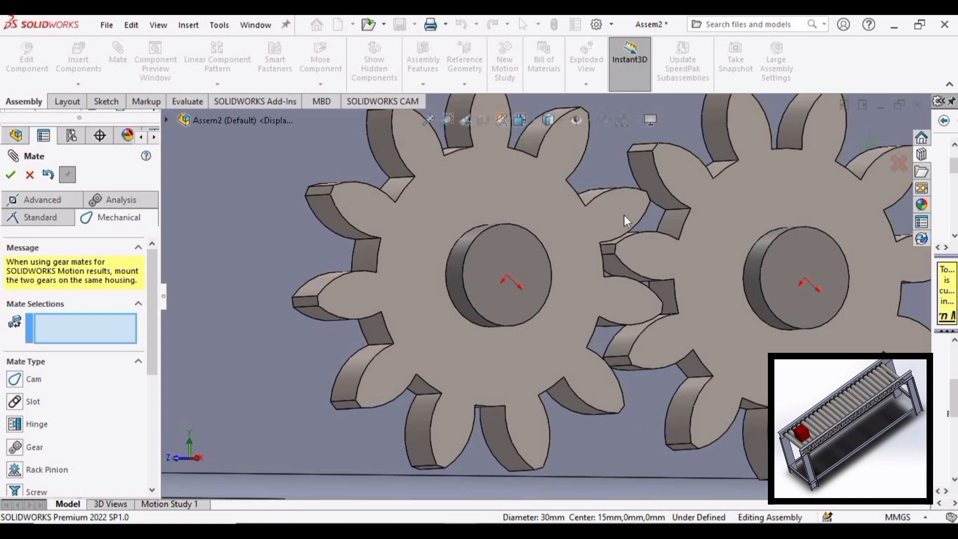
Rotate one of the two mated spur gears to test the gear mate, and close the Mate command
scroll(624, 214, up, 3)
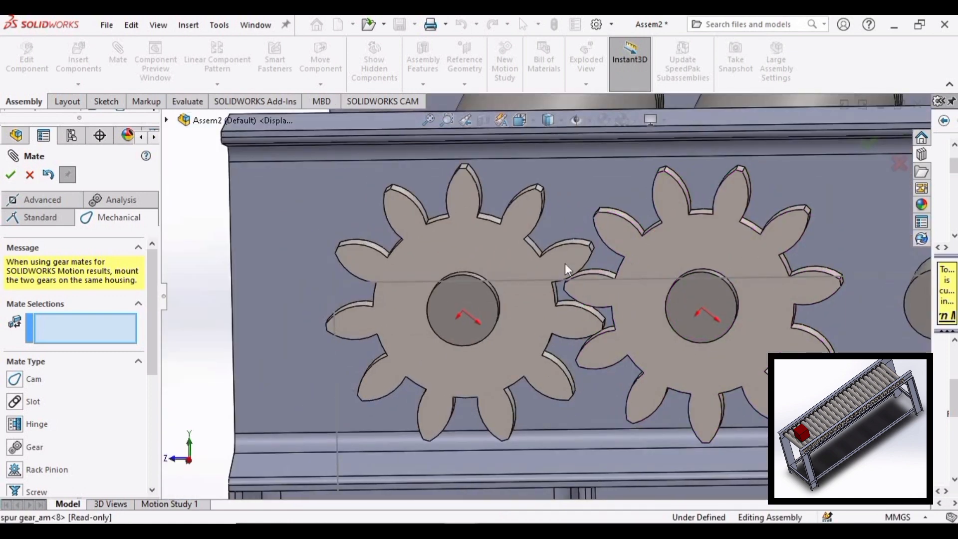
drag(549, 245, 460, 372)
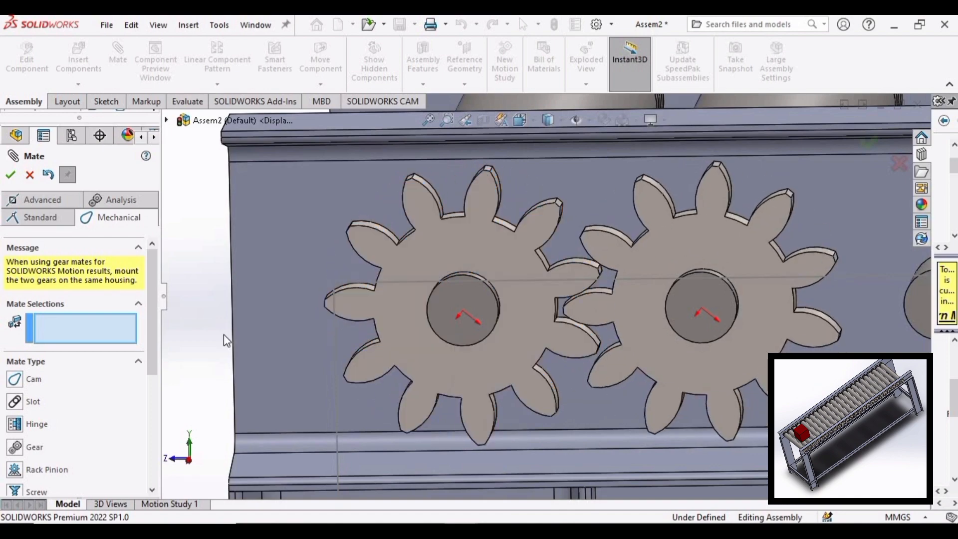
click(10, 175)
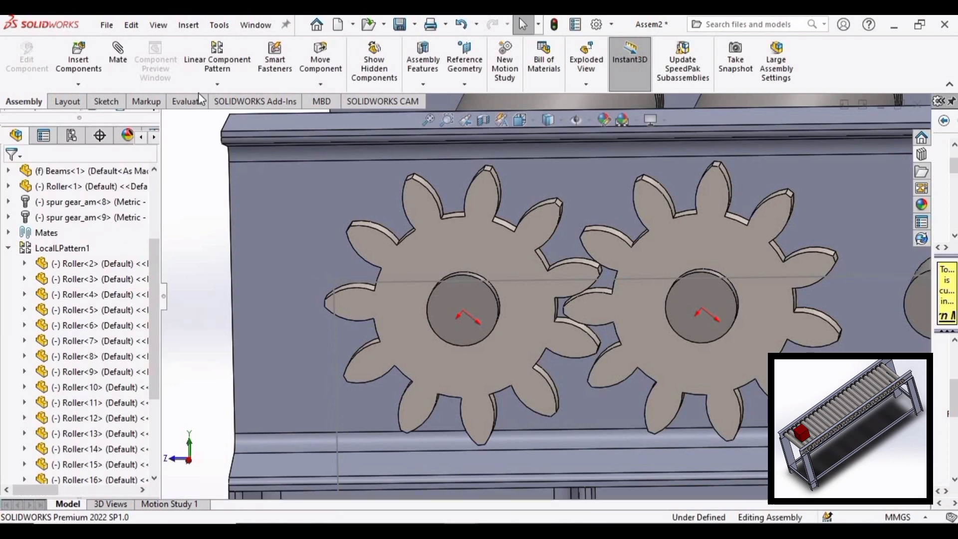
Start a linear component pattern with the axis along the beam as its first direction
click(225, 84)
click(245, 102)
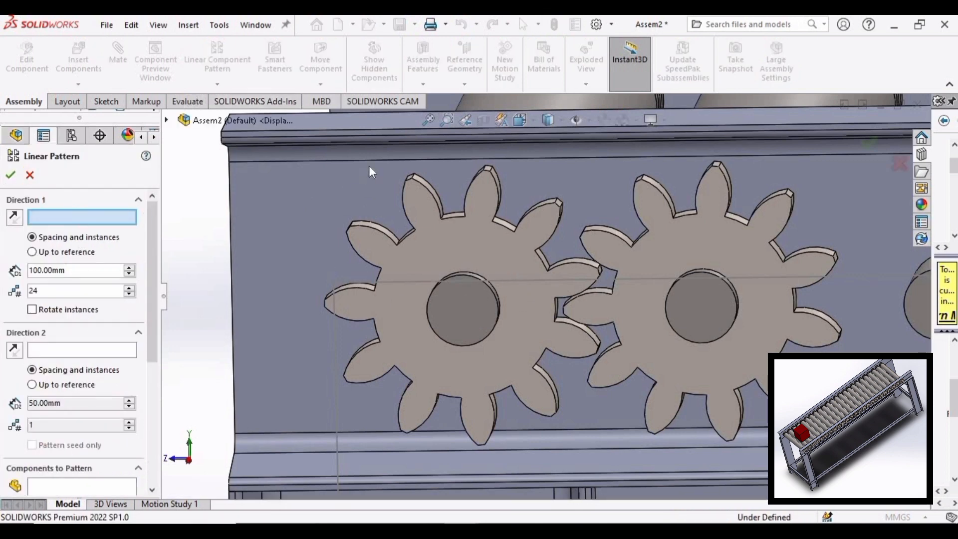
scroll(372, 155, up, 5)
scroll(522, 253, down, 4)
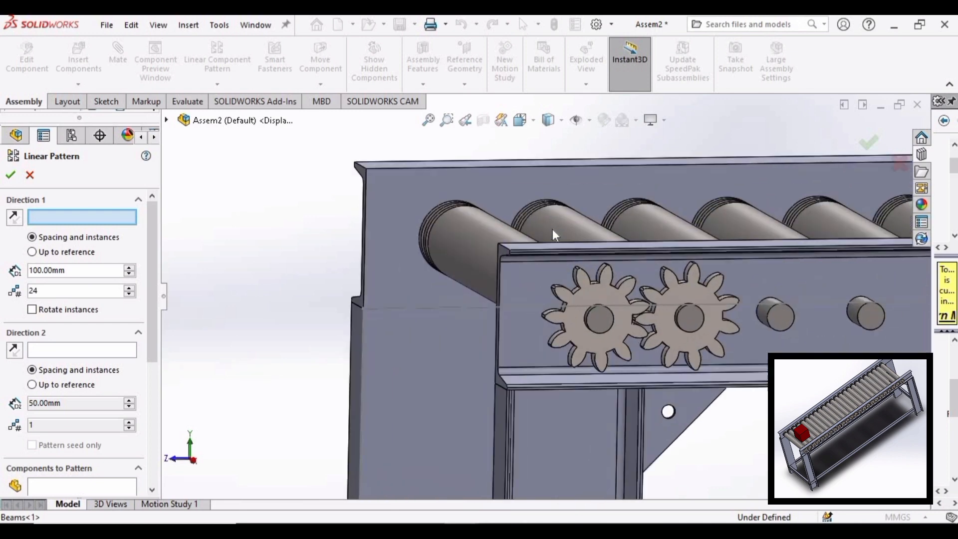
click(558, 252)
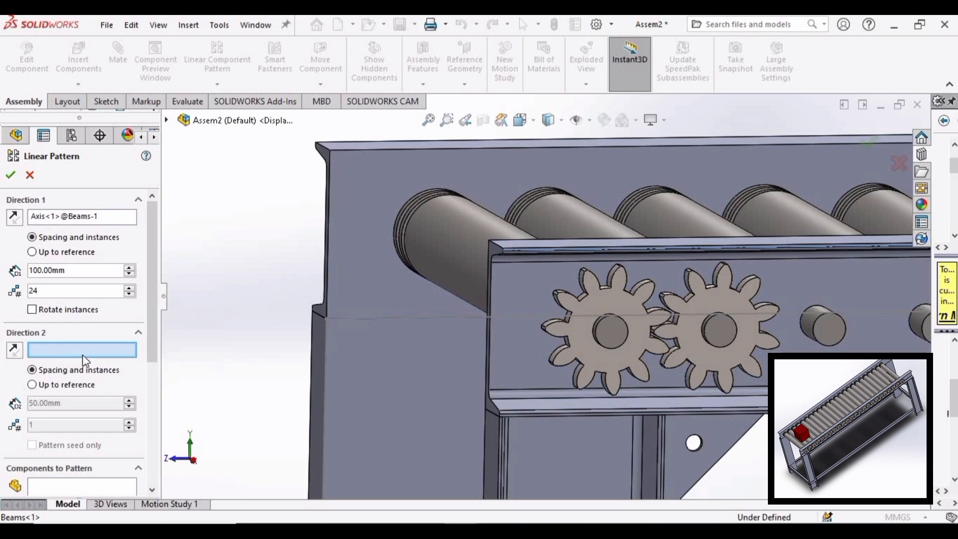
Pattern the first roller's spur gear in the reversed direction along the beam, with 24 instances spaced 100 mm apart
scroll(91, 364, down, 5)
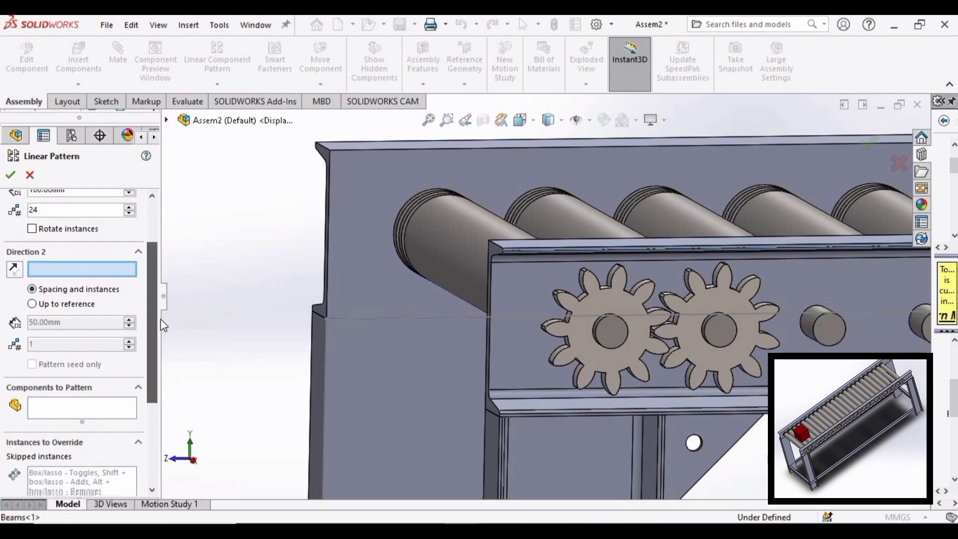
click(82, 350)
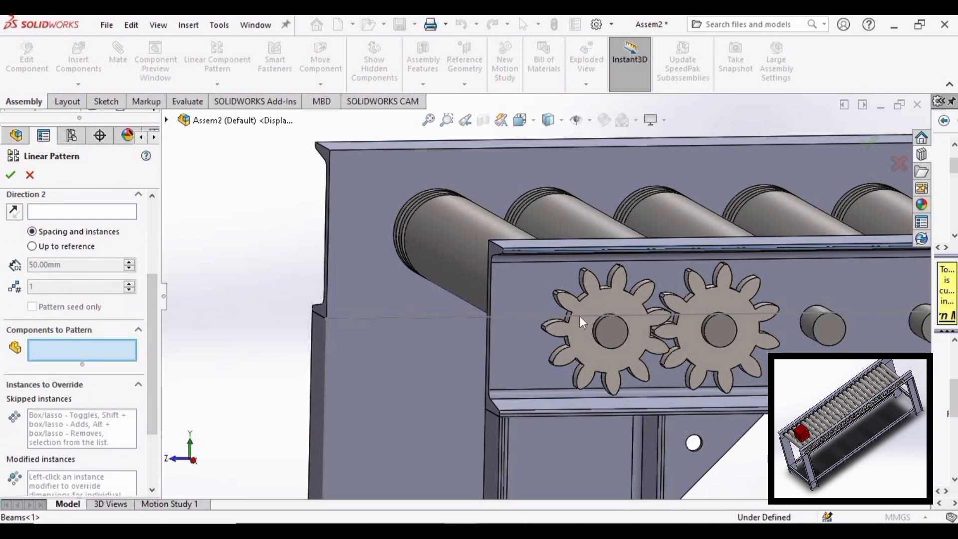
click(579, 317)
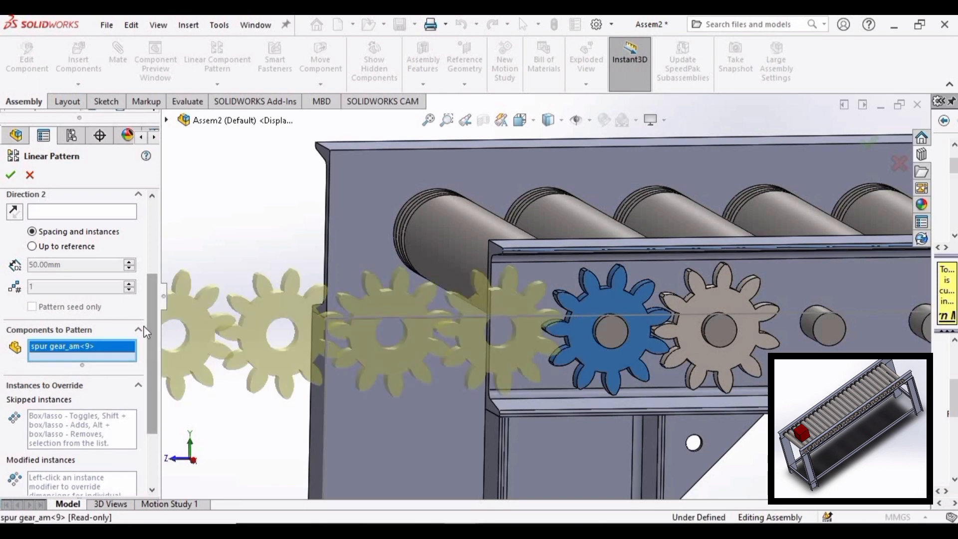
drag(144, 325, 142, 280)
click(14, 218)
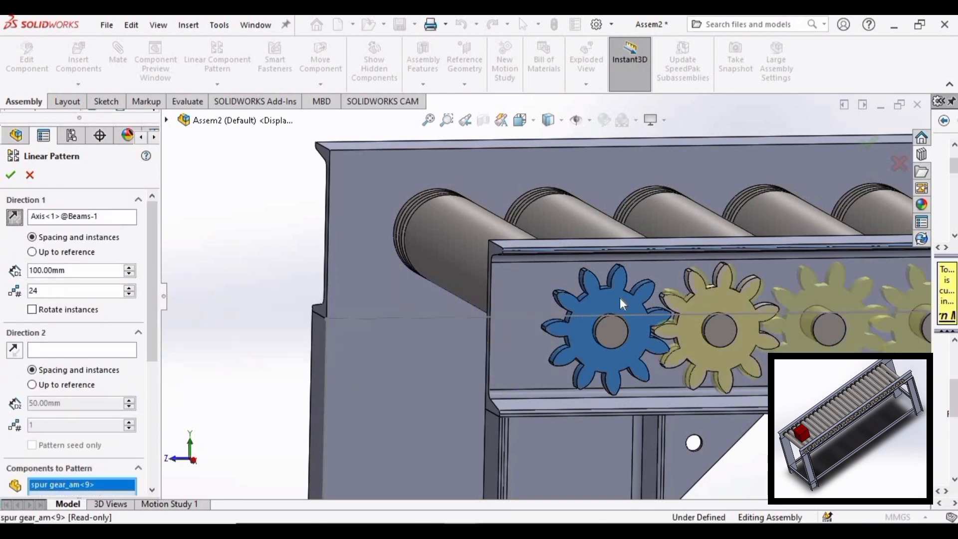
scroll(620, 298, up, 13)
scroll(813, 303, down, 3)
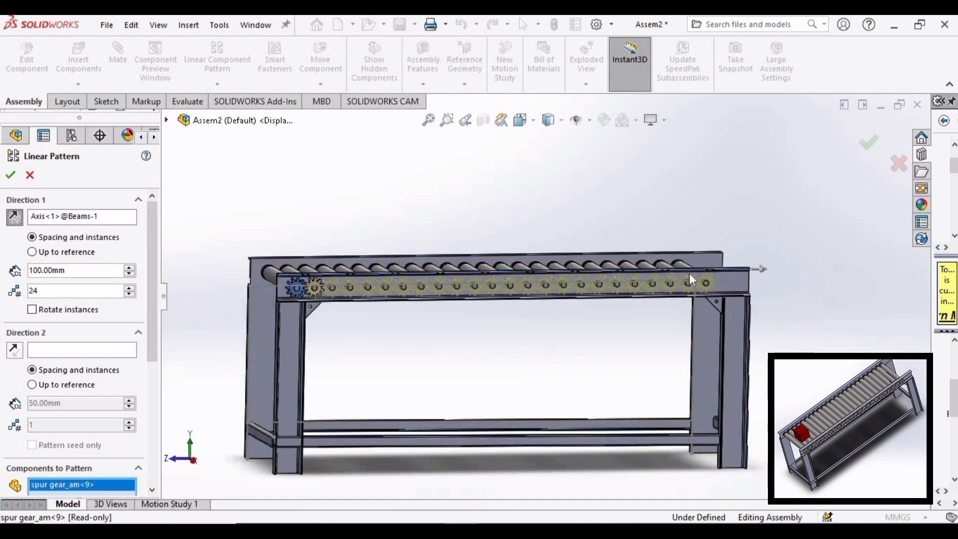
scroll(691, 280, down, 3)
scroll(257, 248, up, 2)
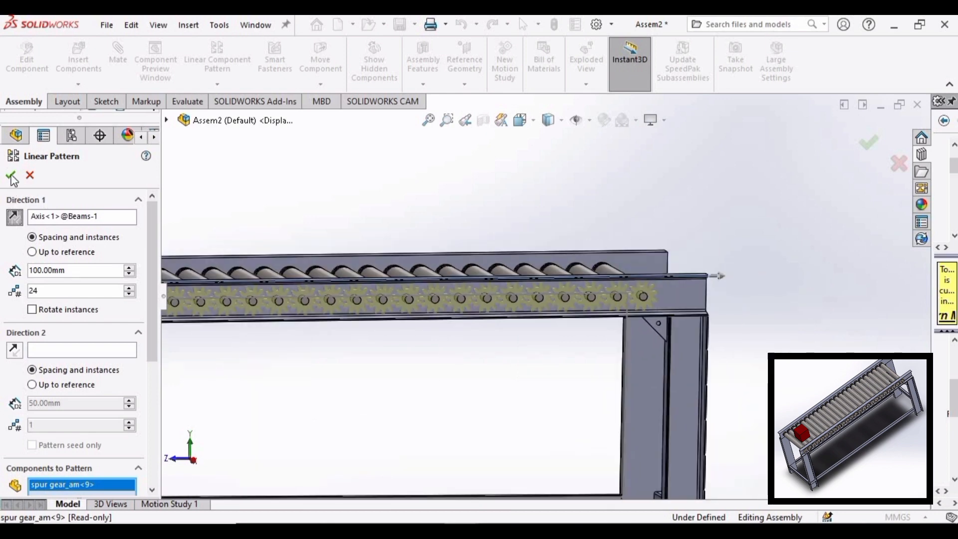
click(11, 175)
Turn the spur gear on the first roller to check how the patterned gears move, and inspect the whole conveyor
scroll(287, 327, up, 1)
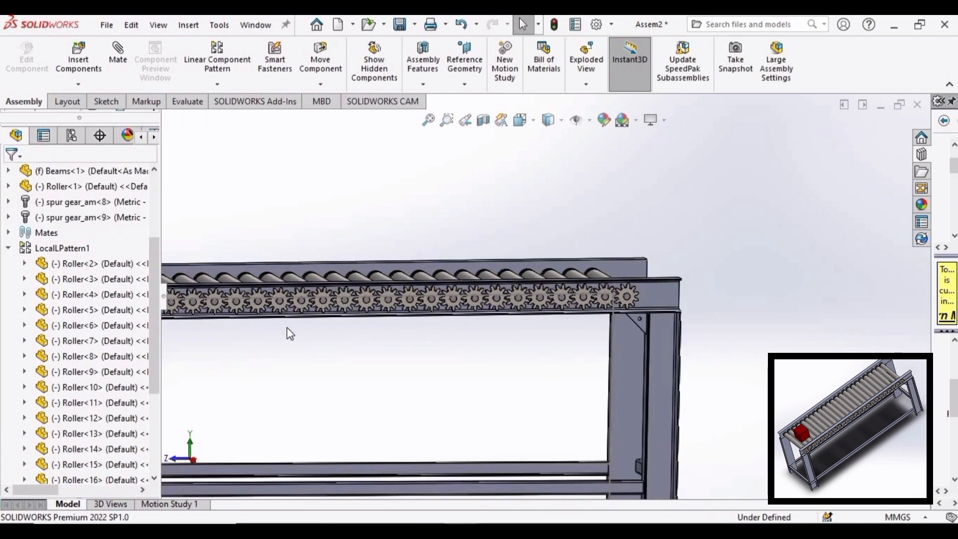
scroll(287, 327, up, 3)
scroll(359, 292, down, 10)
click(301, 234)
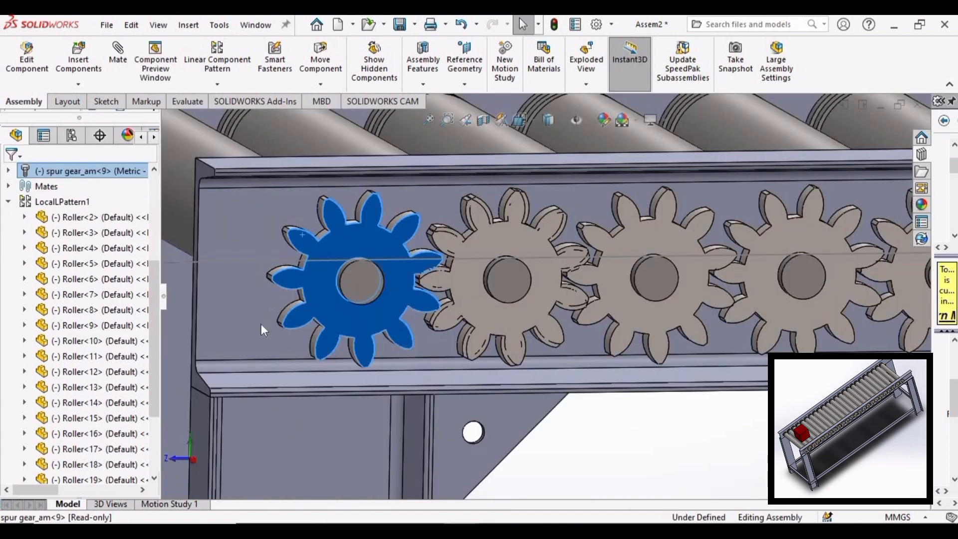
drag(297, 234, 420, 238)
scroll(494, 294, up, 6)
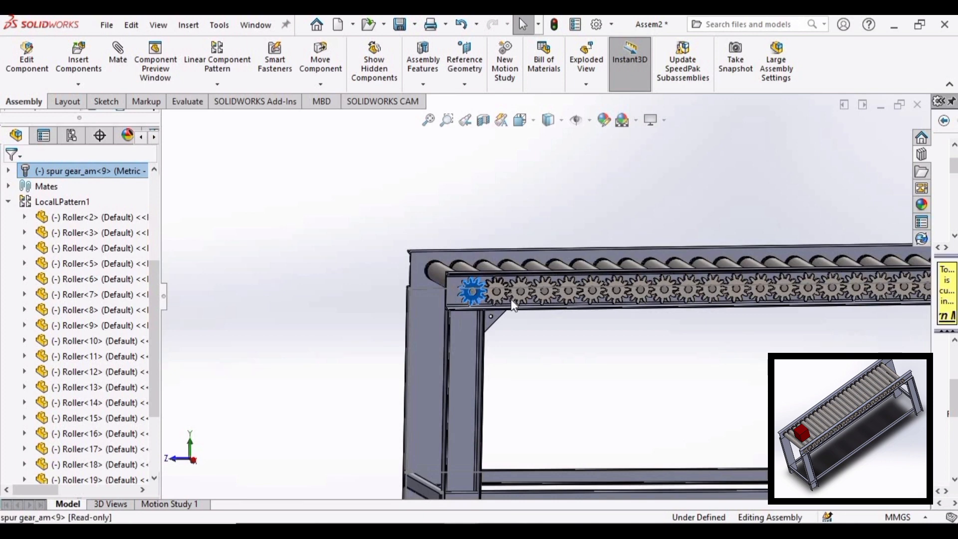
mouse_move(459, 294)
mouse_down()
mouse_move(521, 289)
mouse_move(498, 314)
mouse_move(458, 300)
mouse_up()
click(327, 293)
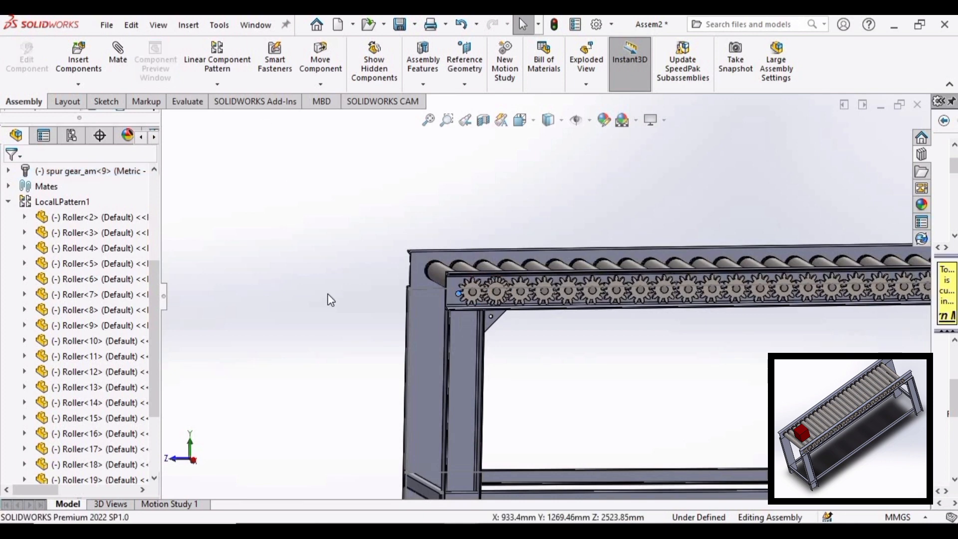
scroll(611, 323, up, 5)
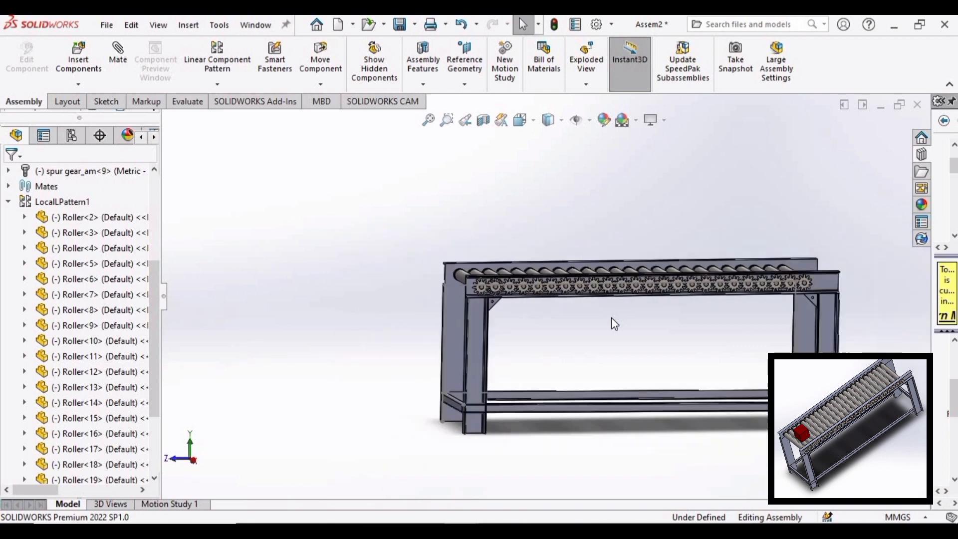